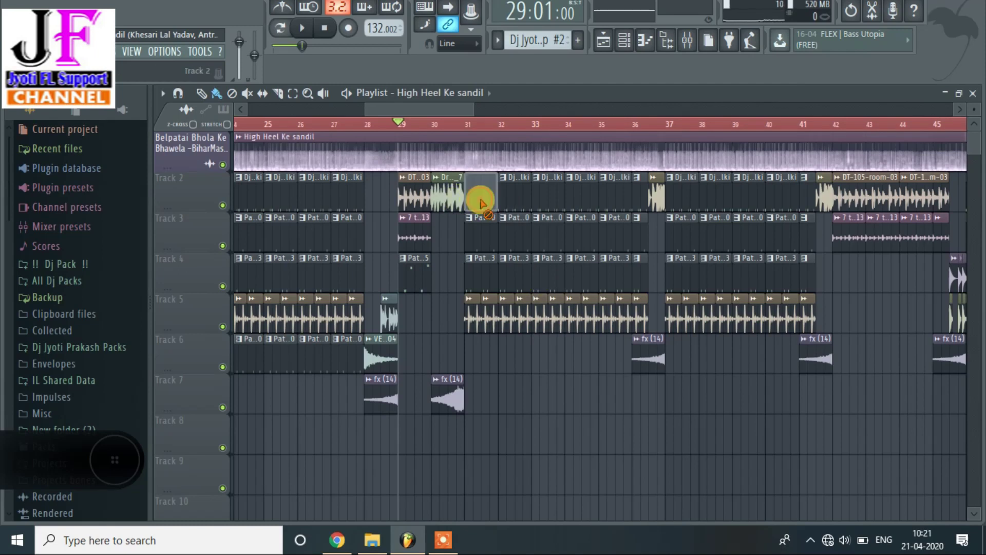
Delete the clips on Tracks 2 to 5 between bar 31 and about bar 36.5, keeping the short fill before bar 37.
right_click(483, 197)
right_click(514, 196)
right_click(547, 196)
right_click(580, 197)
right_click(613, 197)
right_click(639, 200)
right_click(616, 226)
right_click(549, 228)
right_click(483, 230)
right_click(470, 262)
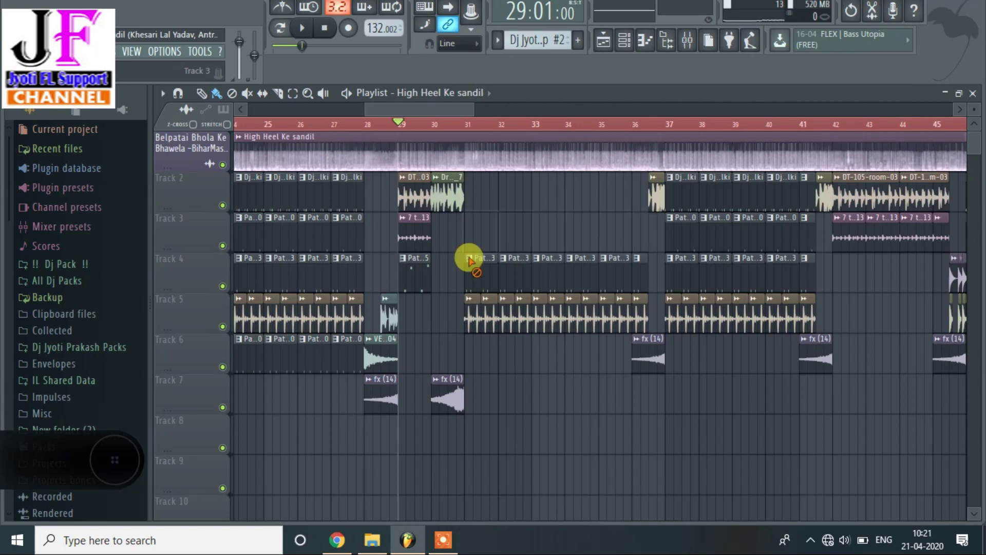
right_click(515, 262)
right_click(582, 262)
right_click(637, 262)
right_click(639, 314)
right_click(555, 313)
right_click(473, 313)
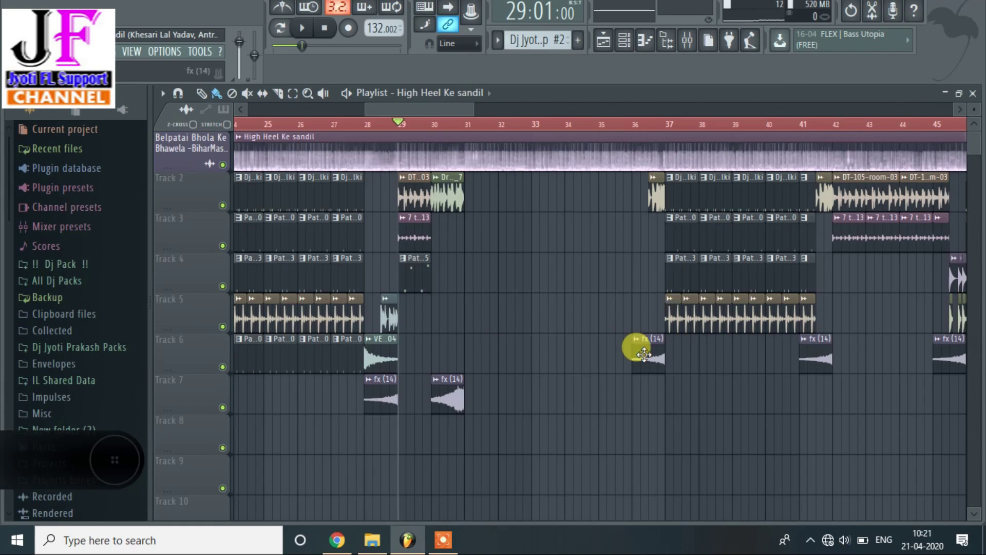
Paint the Dj Jyoti Kick 4 Step Dholki pattern on Track 3 from bar 31 to bar 36 and audition it from bar 31.
click(466, 124)
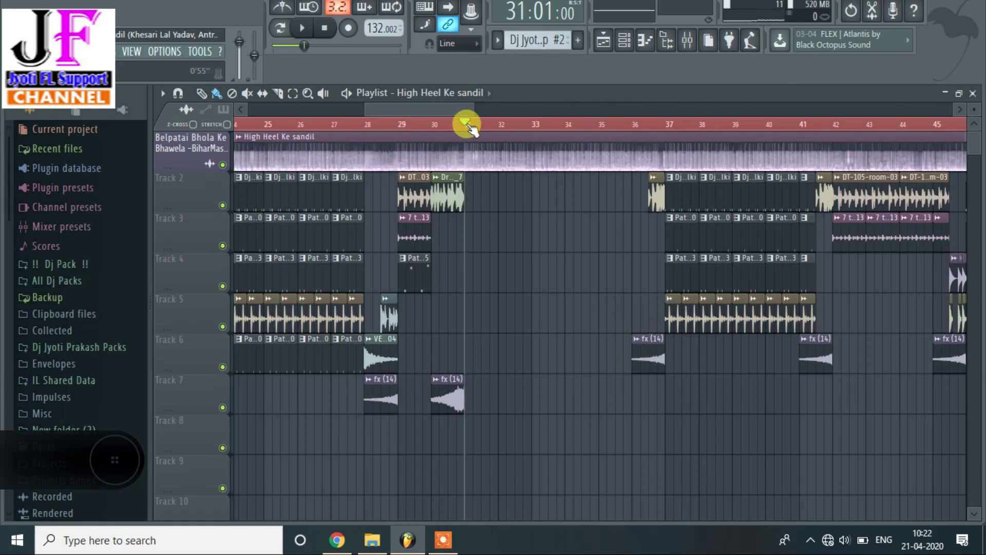
mouse_move(448, 109)
mouse_down()
mouse_move(462, 110)
mouse_move(445, 112)
mouse_up()
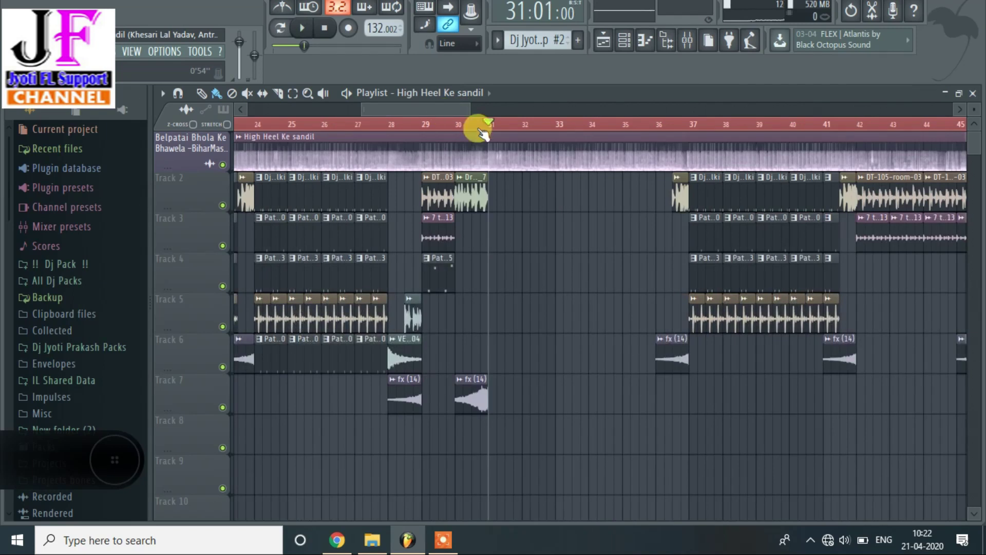
scroll(480, 131, up, 2)
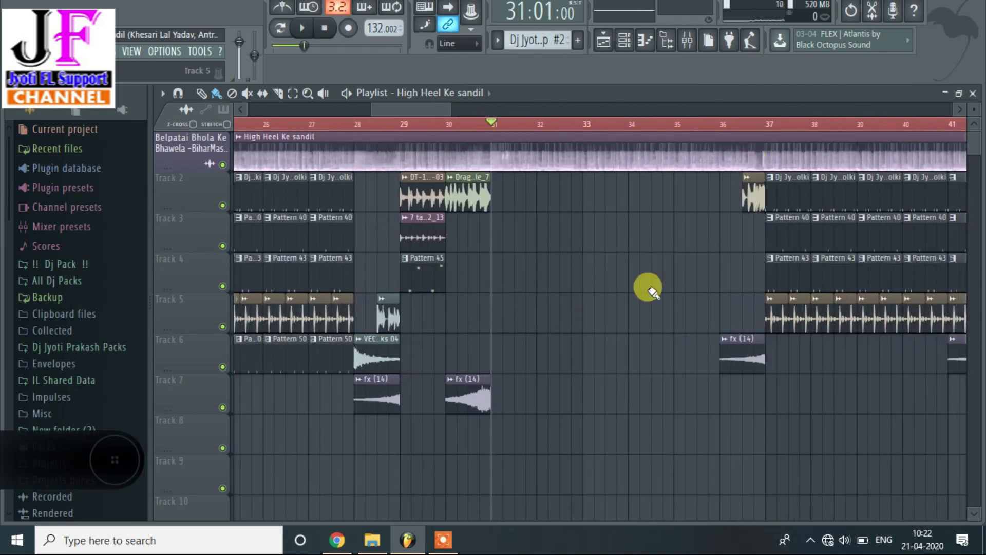
click(624, 41)
click(625, 39)
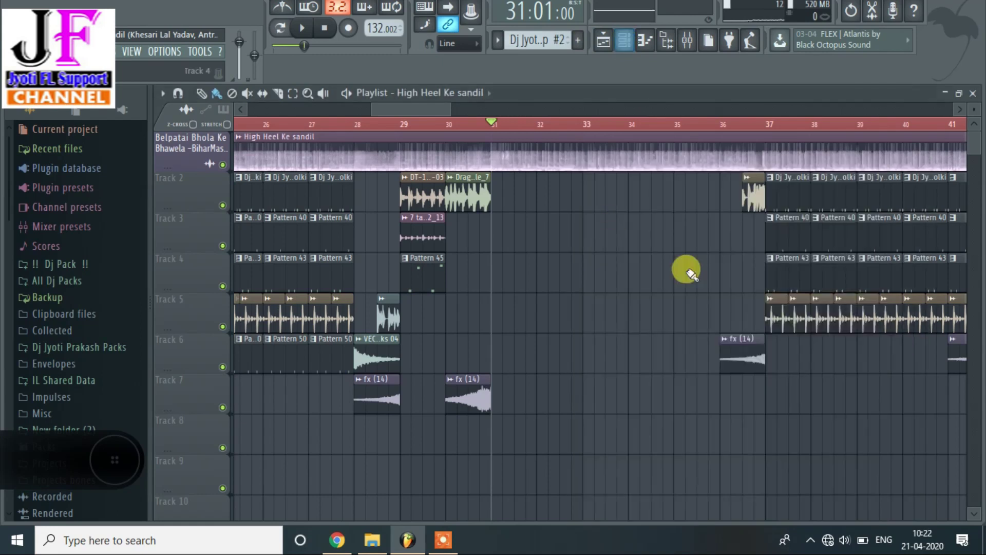
click(798, 190)
drag(492, 234, 688, 226)
key(space)
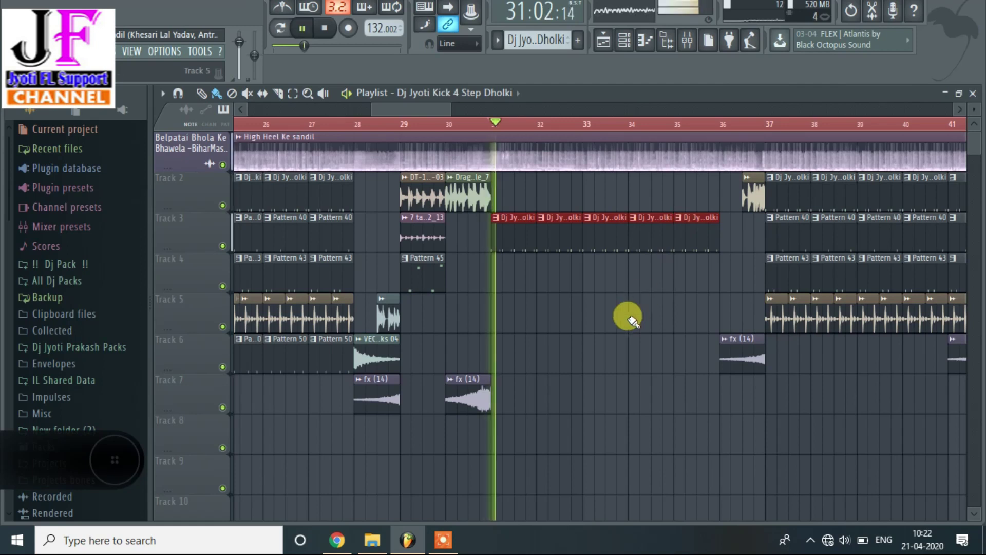
key(space)
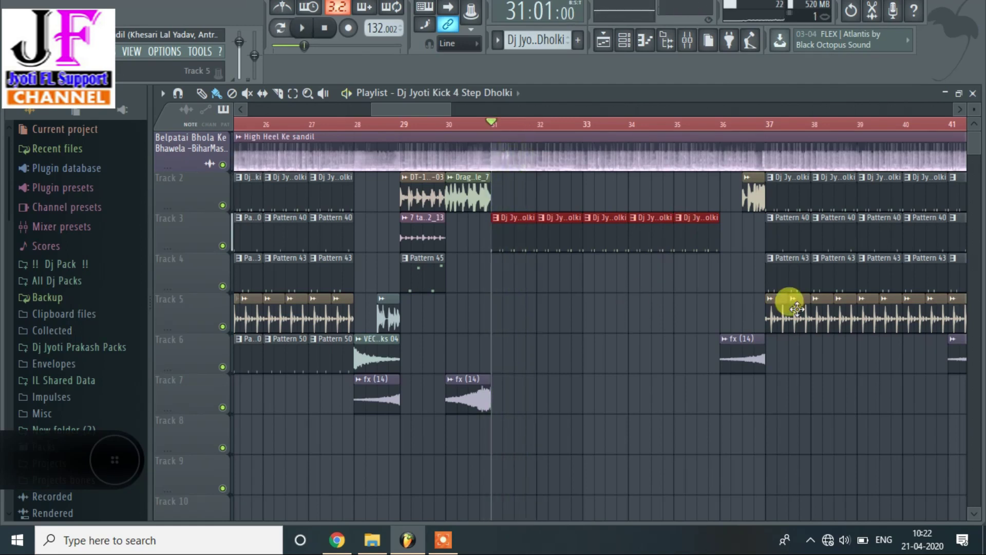
Paint the VTS2 Nocturnal Kit 128BPM Loop 03 clip along Track 4 from bar 31 to bar 36 and audition it.
click(770, 315)
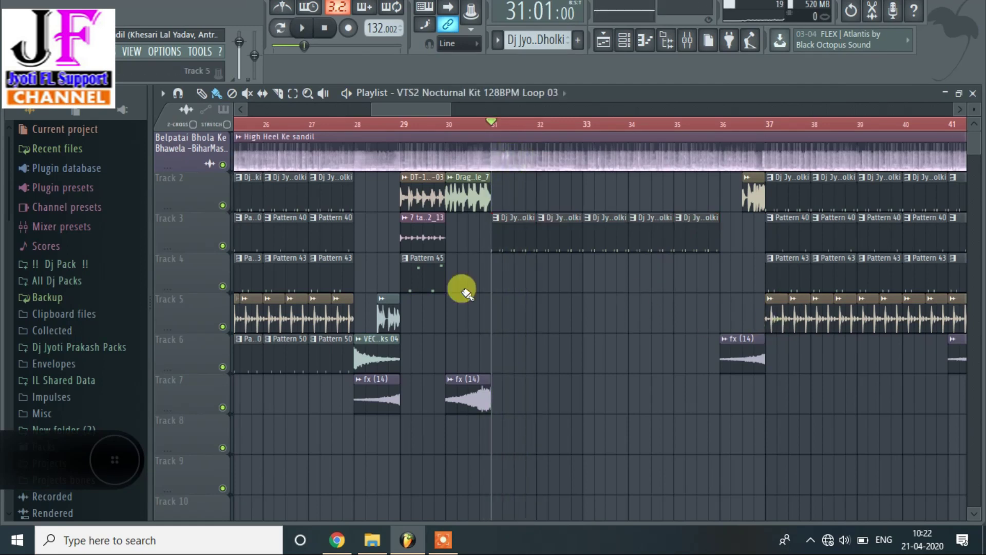
drag(481, 269, 688, 269)
key(space)
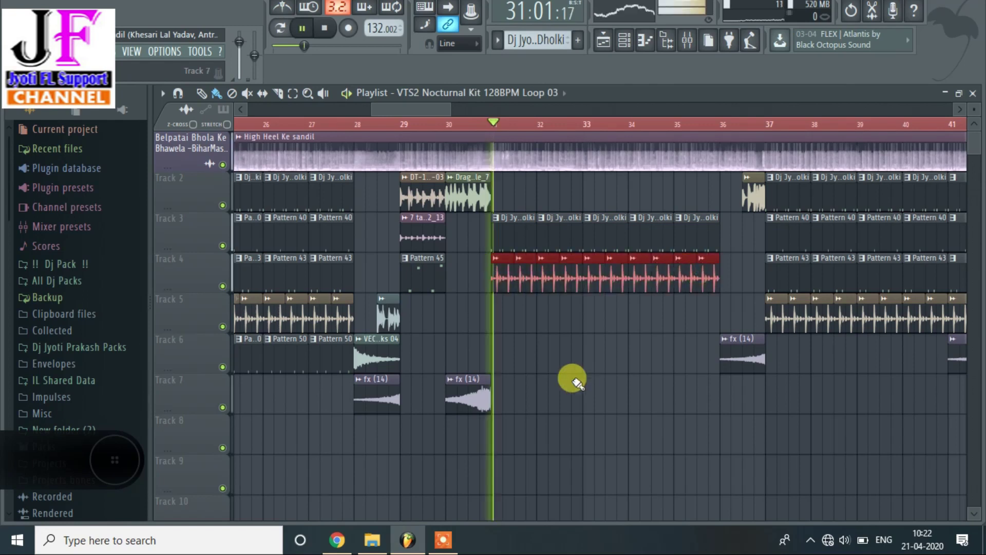
key(space)
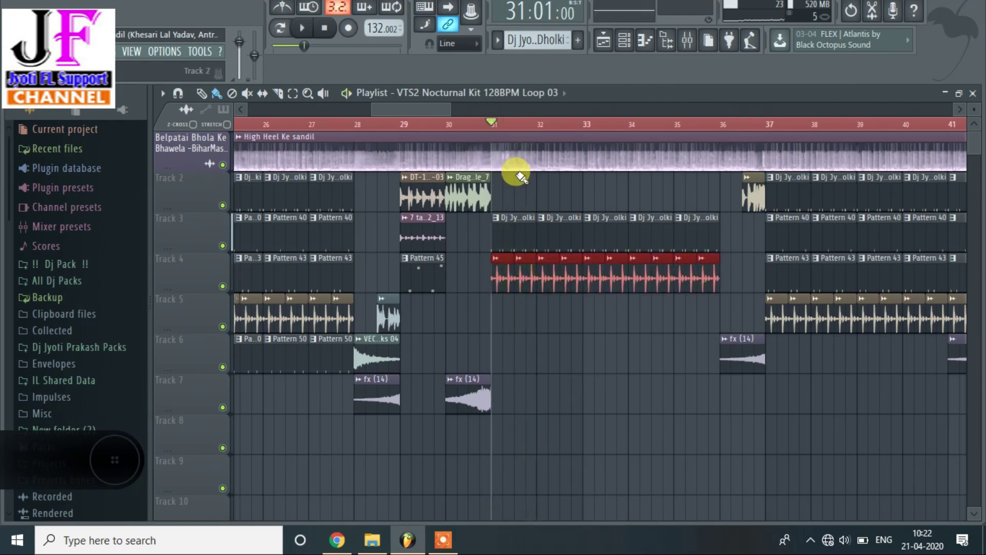
Set the song position to 30:13 and paint the empty Pattern 63 on Track 5 from bar 31 to bar 36.
click(481, 125)
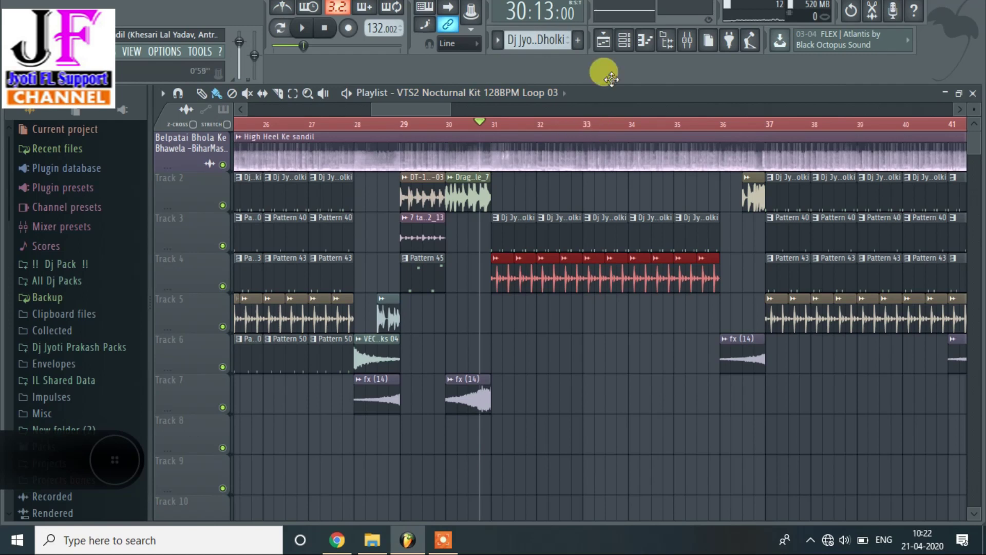
scroll(532, 41, down, 2)
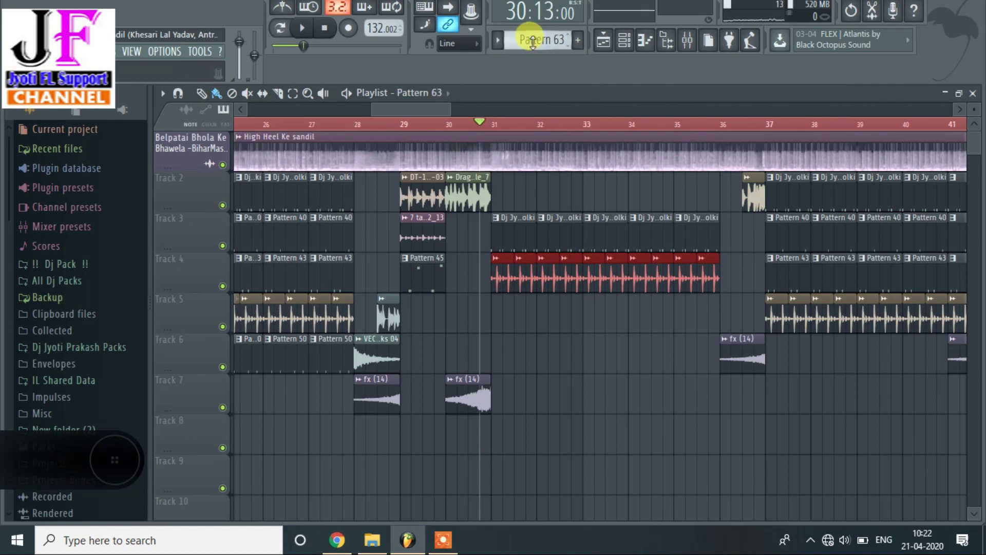
click(624, 41)
drag(495, 310, 702, 306)
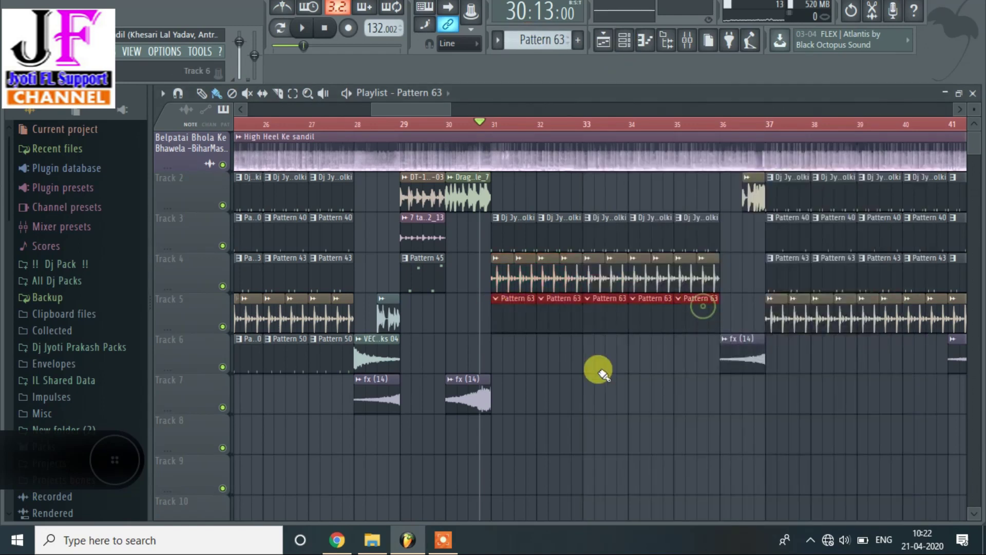
right_click(600, 371)
scroll(513, 125, up, 1)
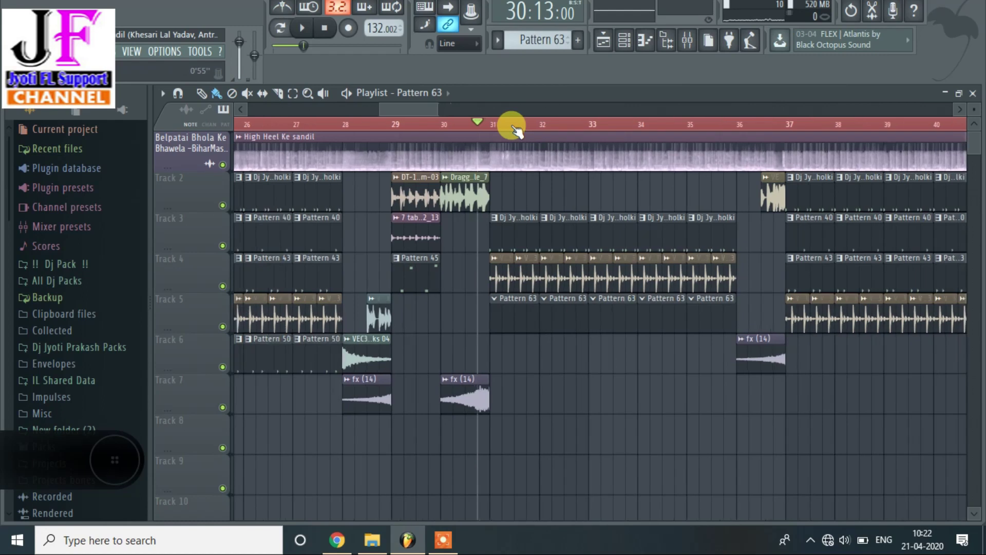
scroll(429, 107, up, 2)
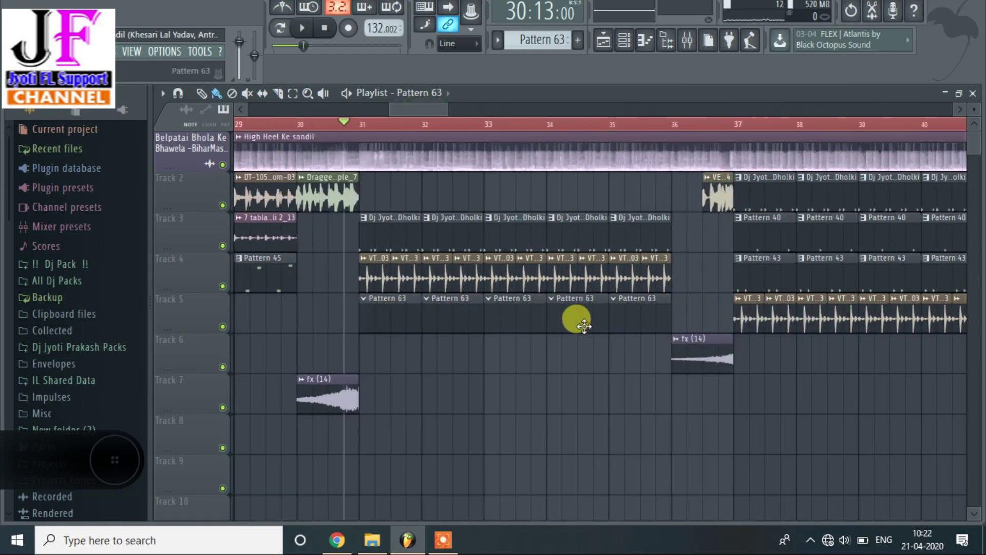
Show the channel rack for Pattern 63 and browse the Dj Pack library to the Vst Loop folder.
click(625, 45)
drag(811, 177, 827, 152)
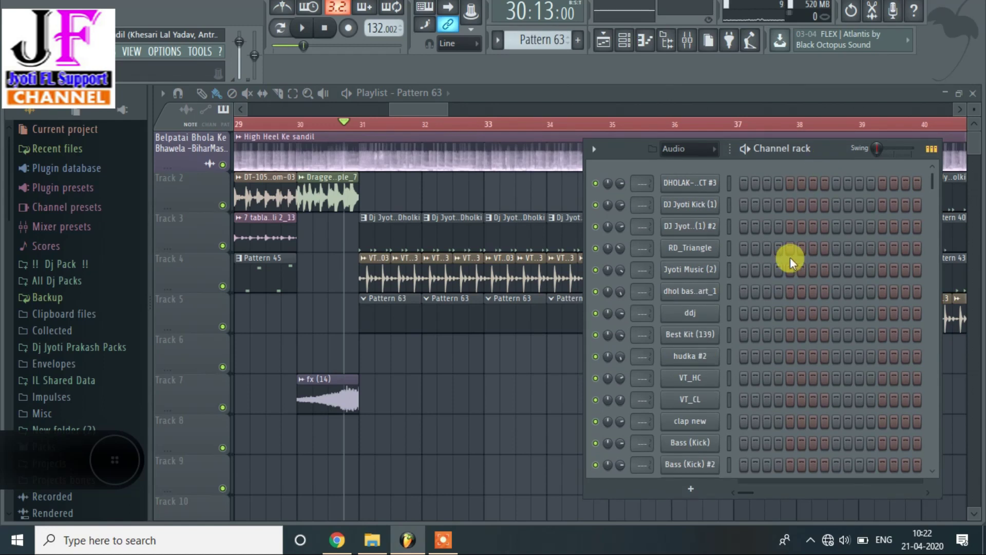
click(62, 264)
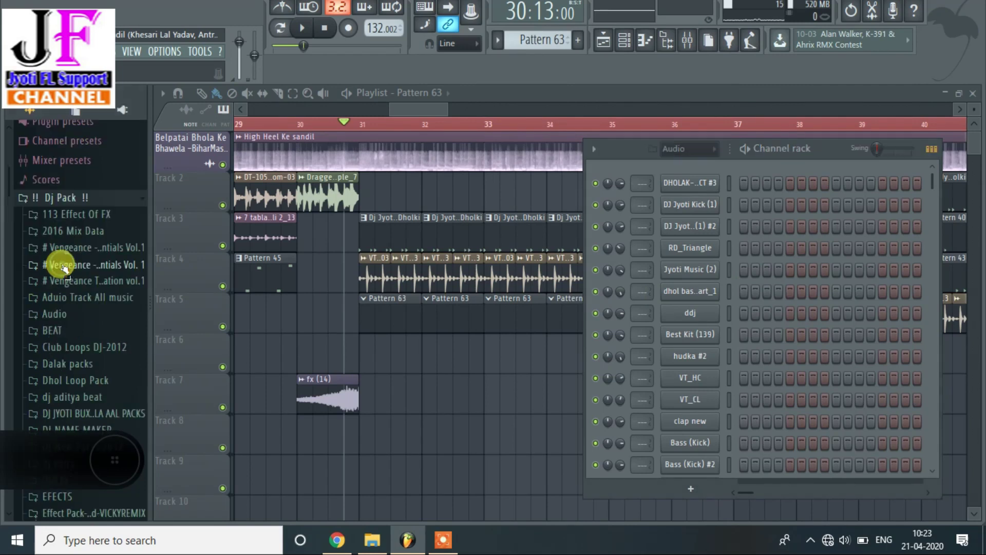
click(92, 445)
scroll(81, 403, down, 3)
scroll(81, 402, up, 3)
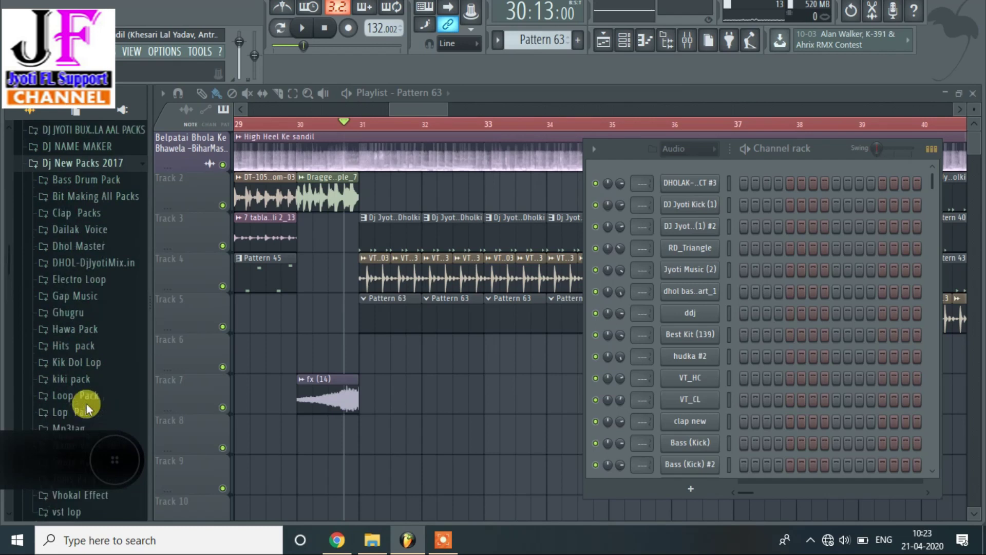
click(90, 131)
scroll(69, 493, down, 3)
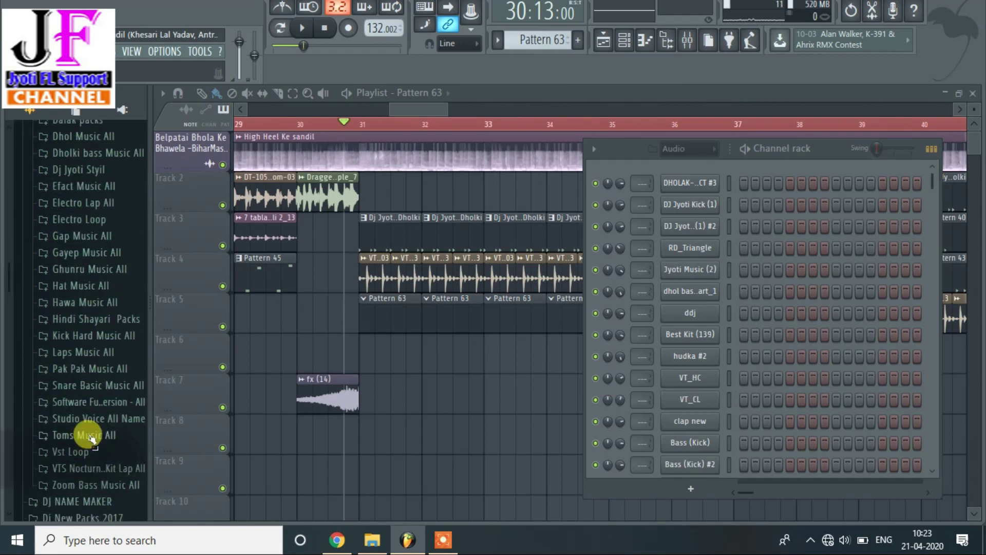
click(72, 454)
scroll(77, 341, down, 5)
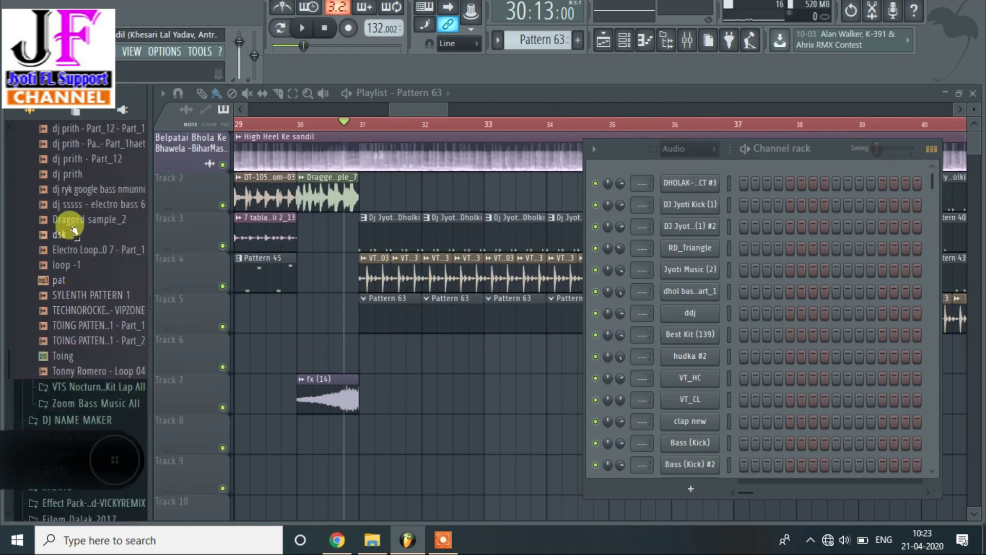
Audition the samples in the Vst Loop folder, from the electro bass and loop files to Toing.
click(73, 205)
click(74, 220)
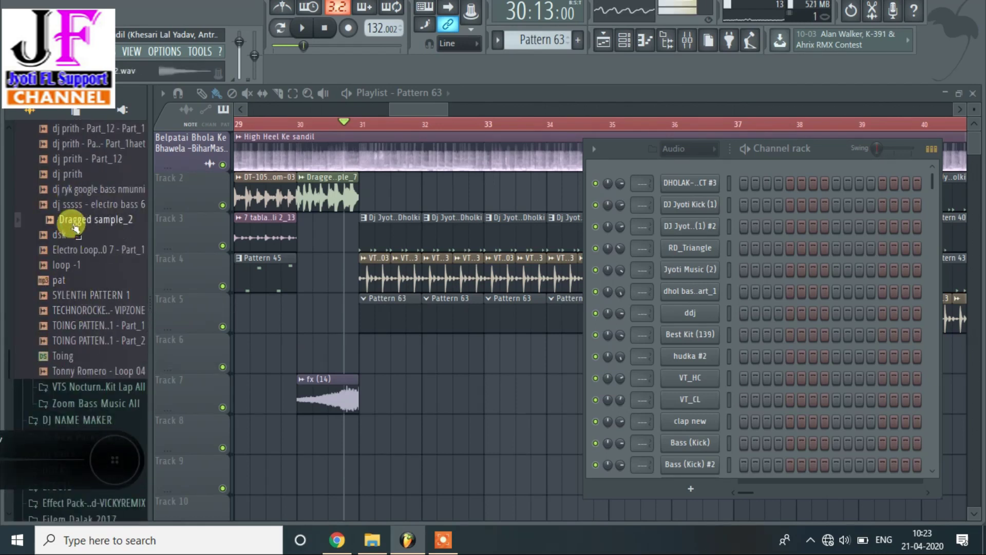
click(76, 250)
click(77, 265)
click(85, 310)
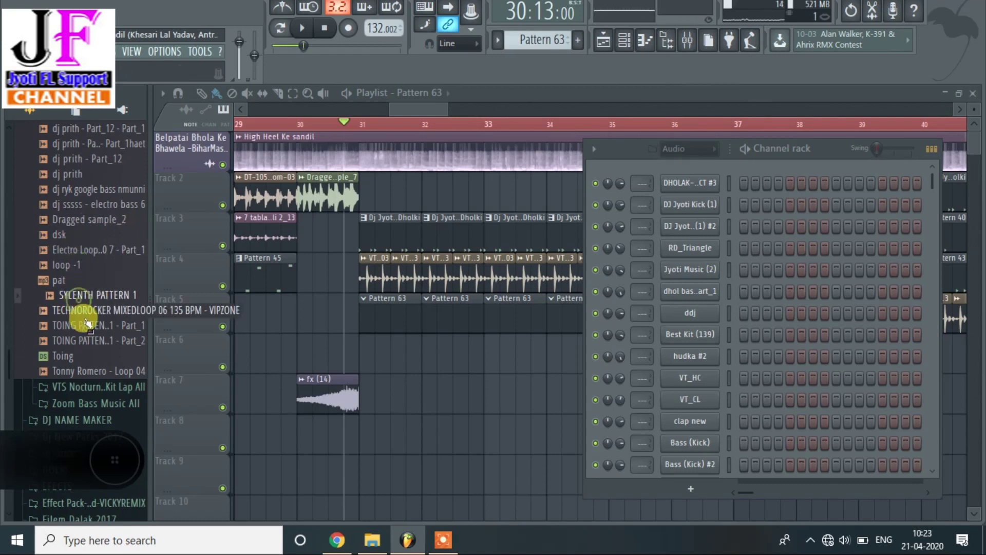
click(81, 325)
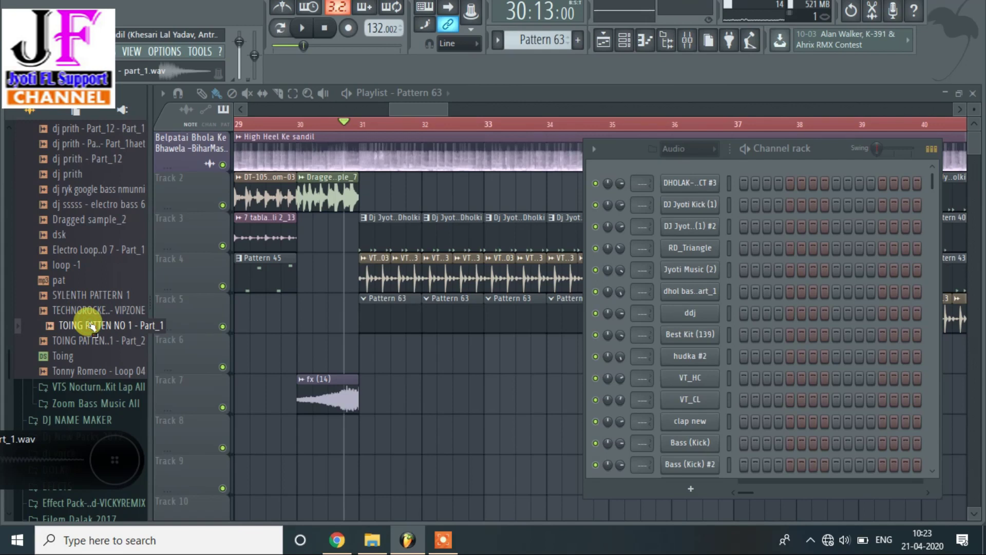
click(95, 341)
click(62, 357)
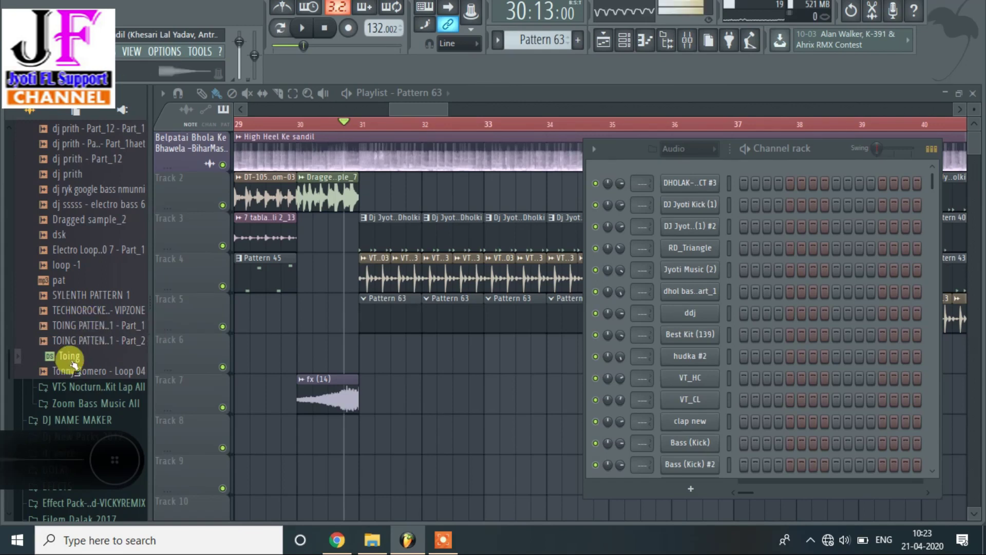
click(63, 359)
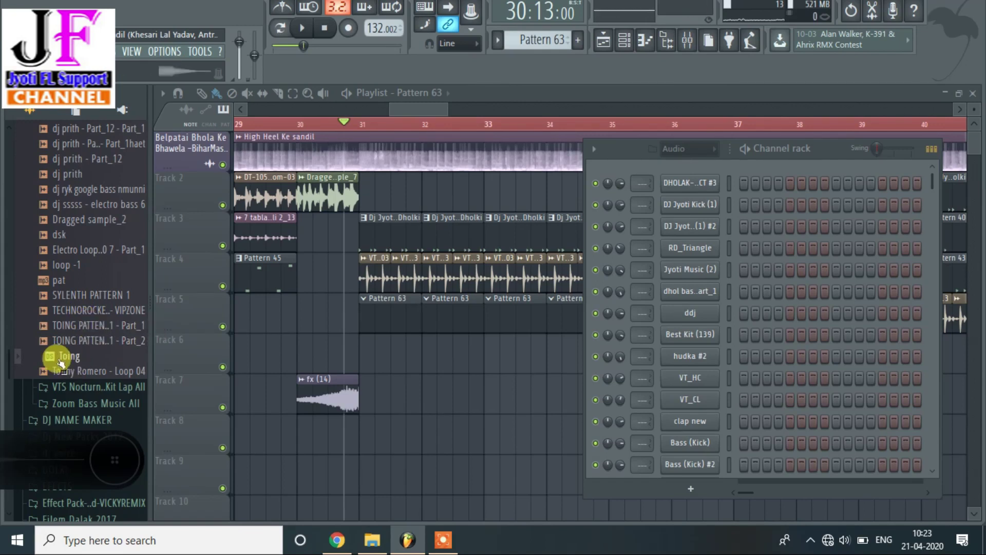
Add the Toing sample as a new channel in Pattern 63 with hits on steps 4, 7, 12 and 15.
drag(61, 360, 745, 186)
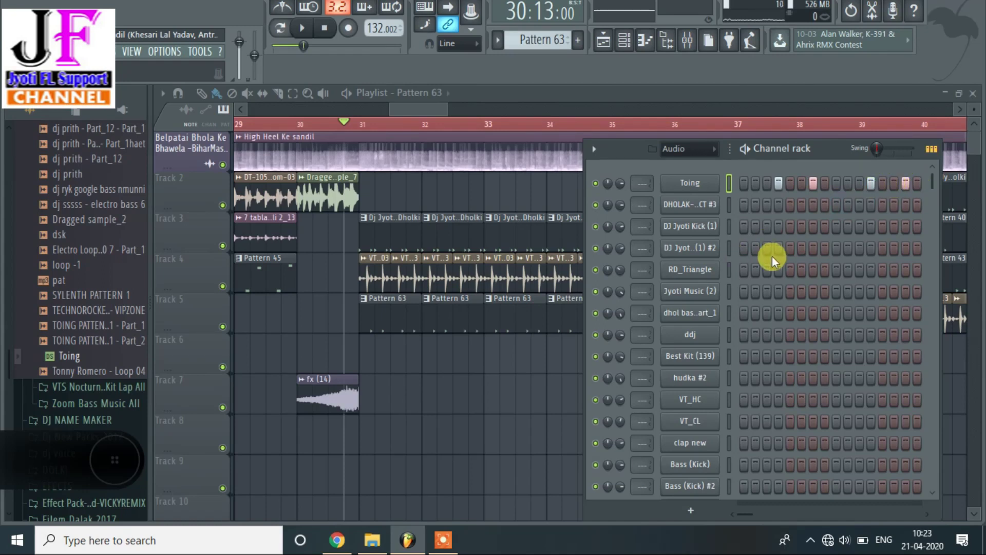
key(F6)
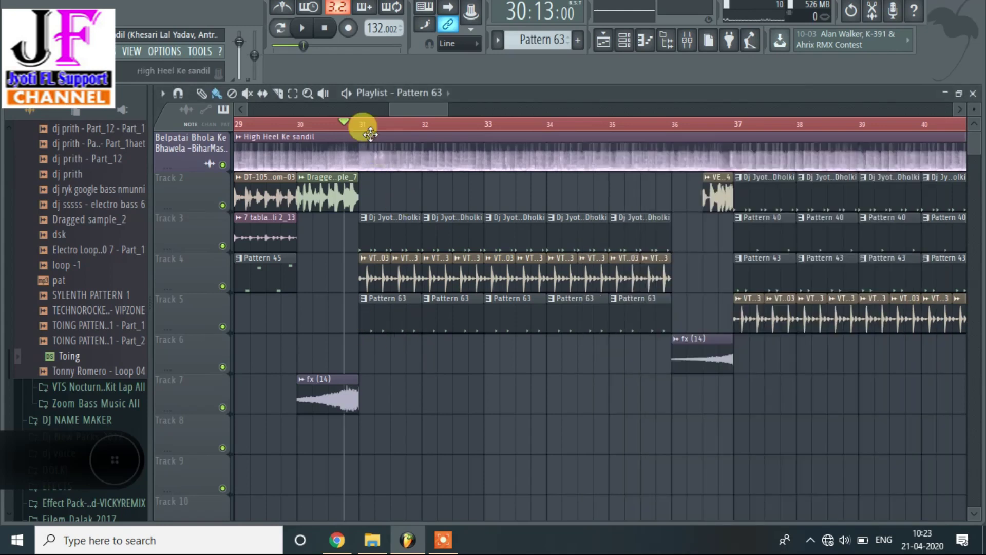
scroll(370, 126, up, 4)
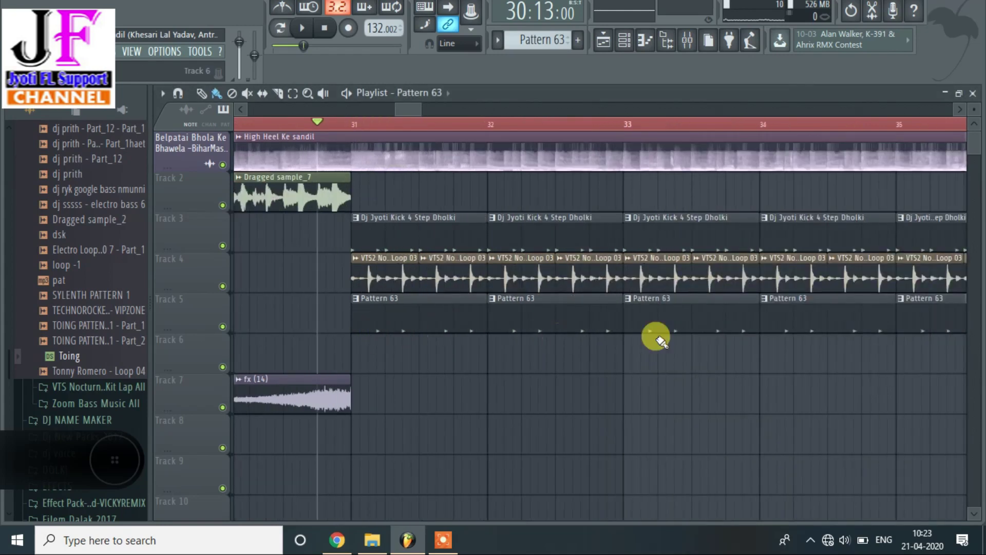
scroll(440, 122, down, 4)
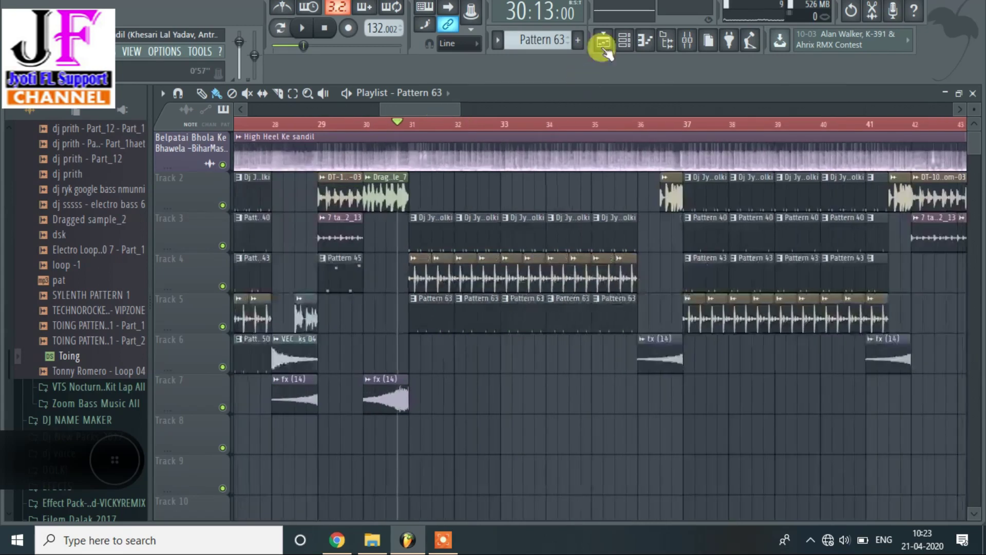
click(625, 40)
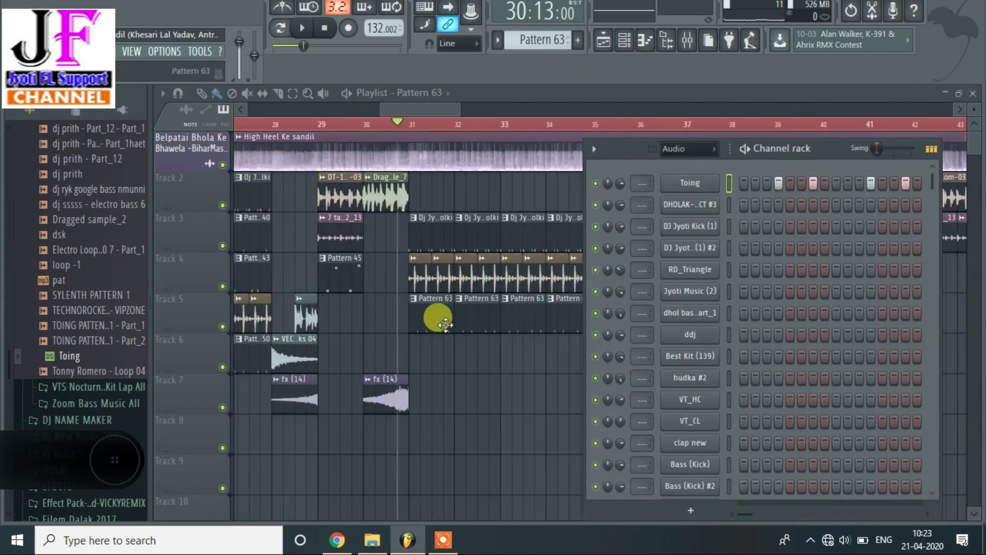
key(F6)
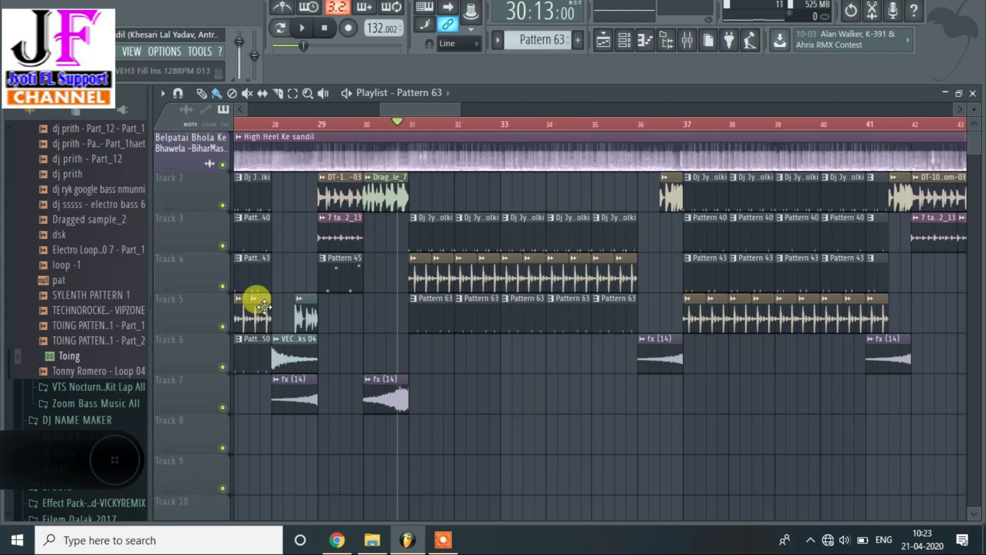
Mute Track 5, listen to the section from 30:13 without Pattern 63, and unmute the track.
click(223, 326)
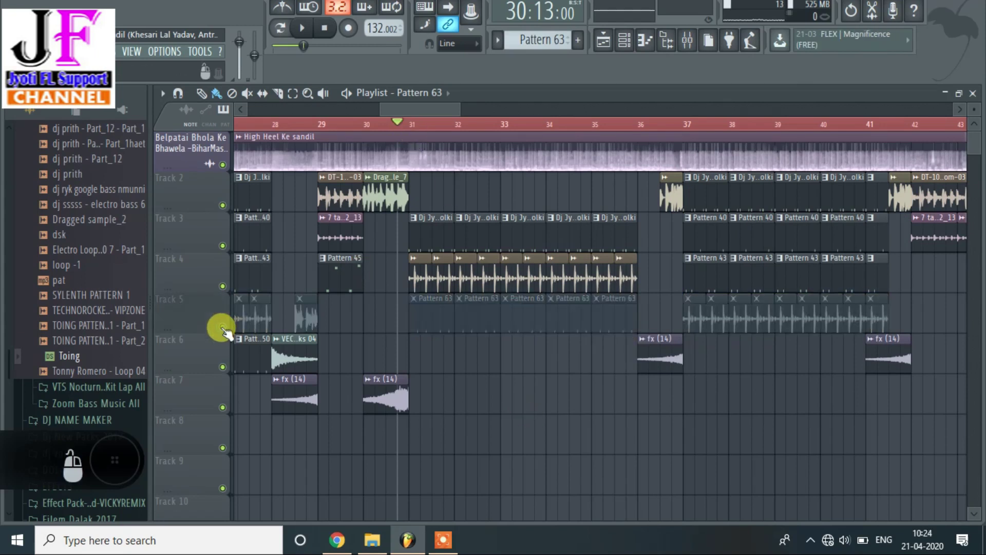
key(space)
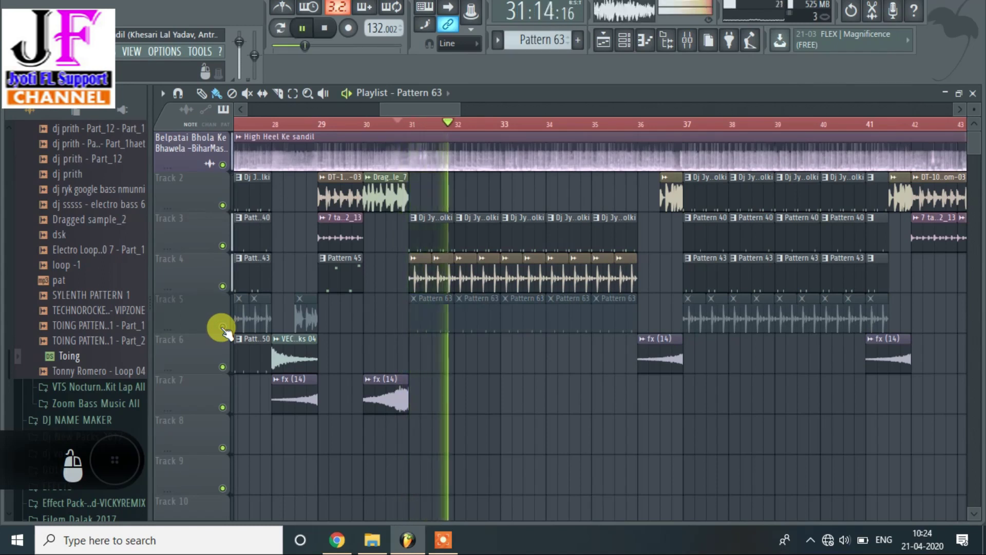
key(space)
click(222, 327)
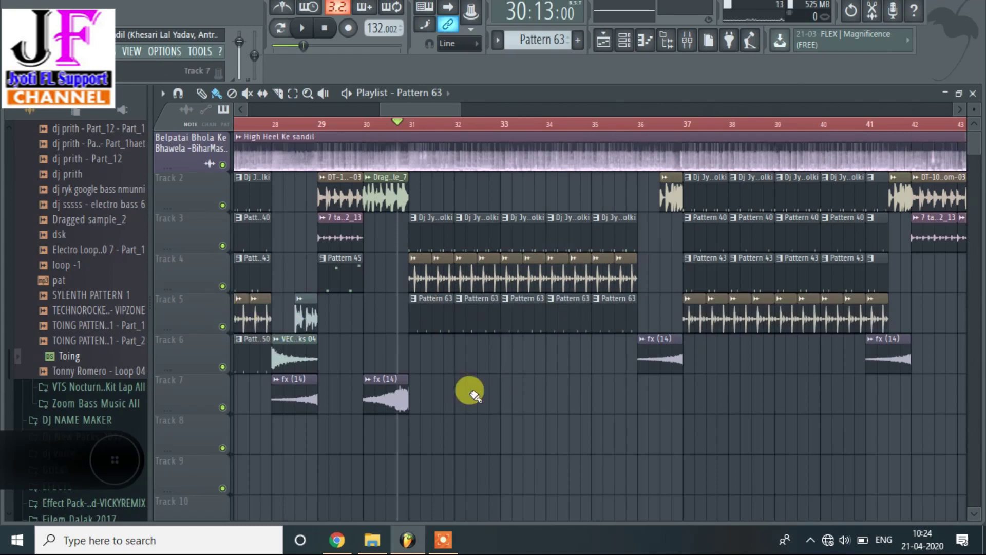
Slightly lower the volume of the High Heel Ke sandil audio clip and listen to the section from 30:13 before and after.
key(space)
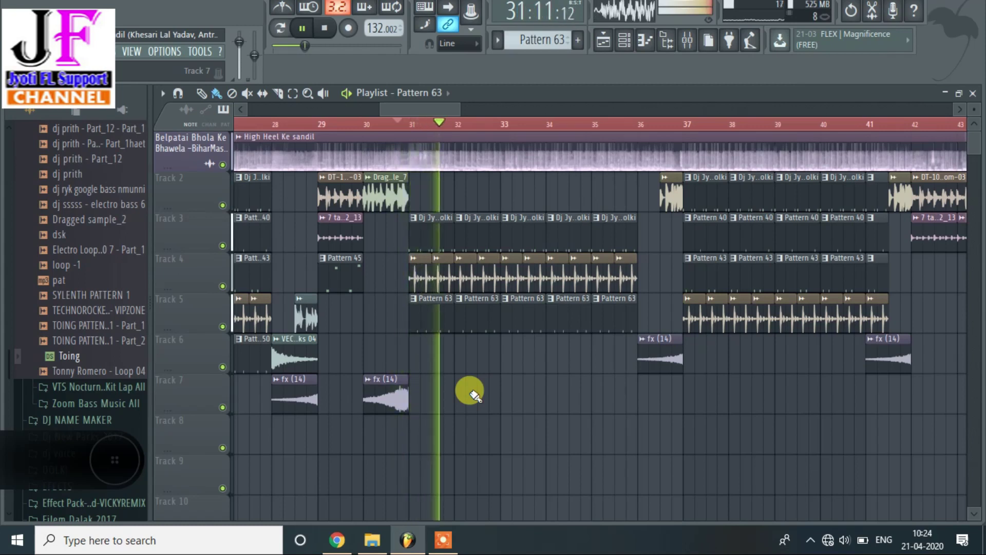
key(space)
click(452, 156)
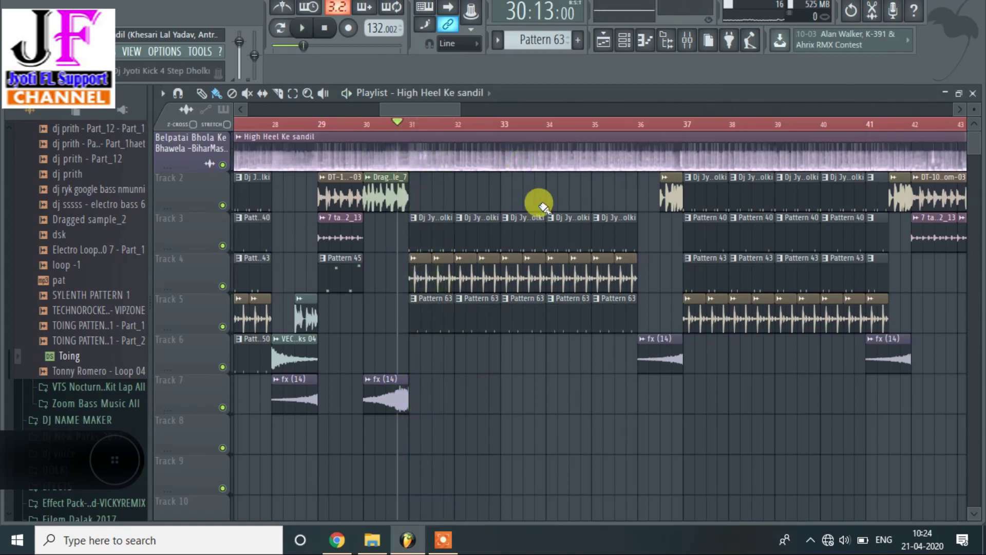
double_click(535, 149)
drag(513, 241, 513, 249)
click(490, 183)
key(space)
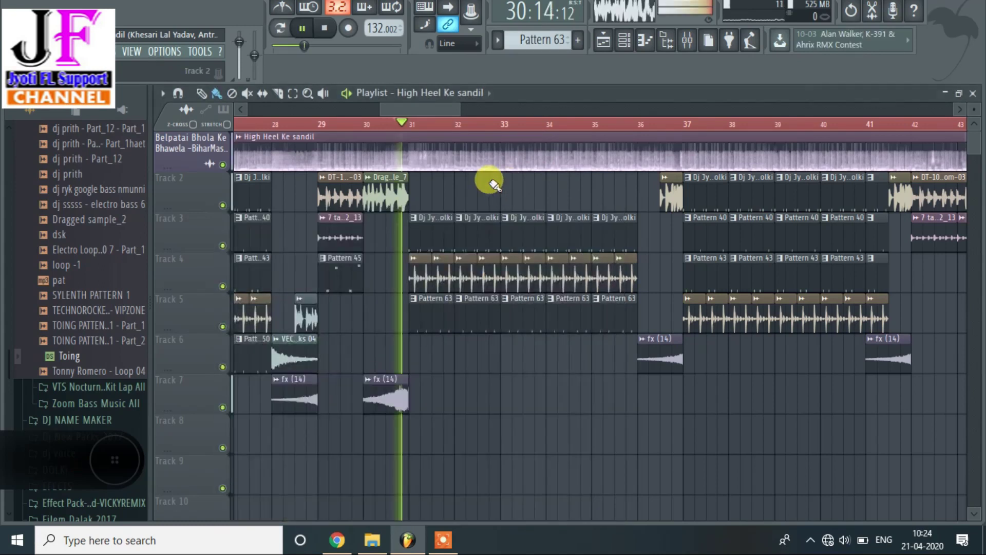
key(space)
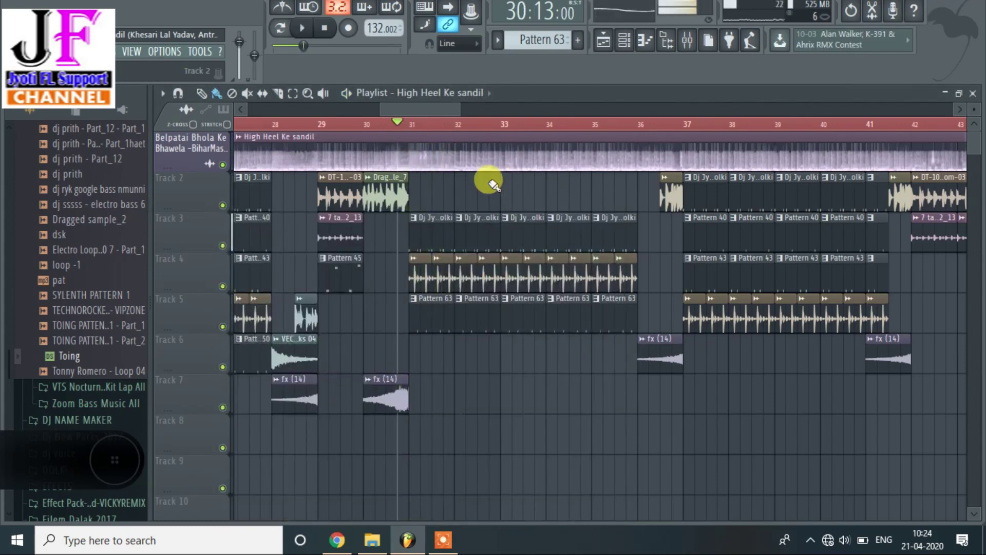
Slightly raise the Toing channel's volume in Pattern 63 and play the section from 30:13.
click(625, 41)
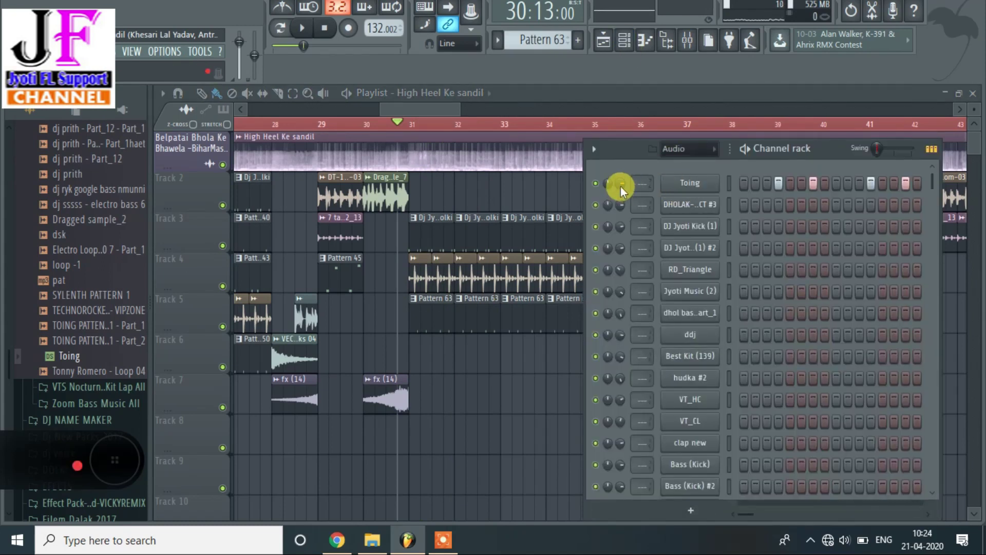
drag(620, 184, 620, 175)
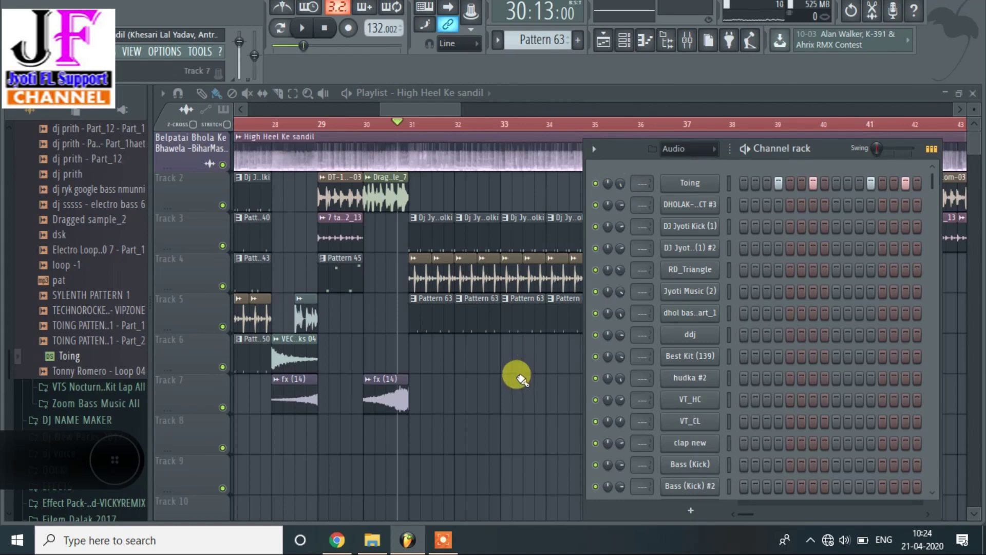
key(space)
key(F6)
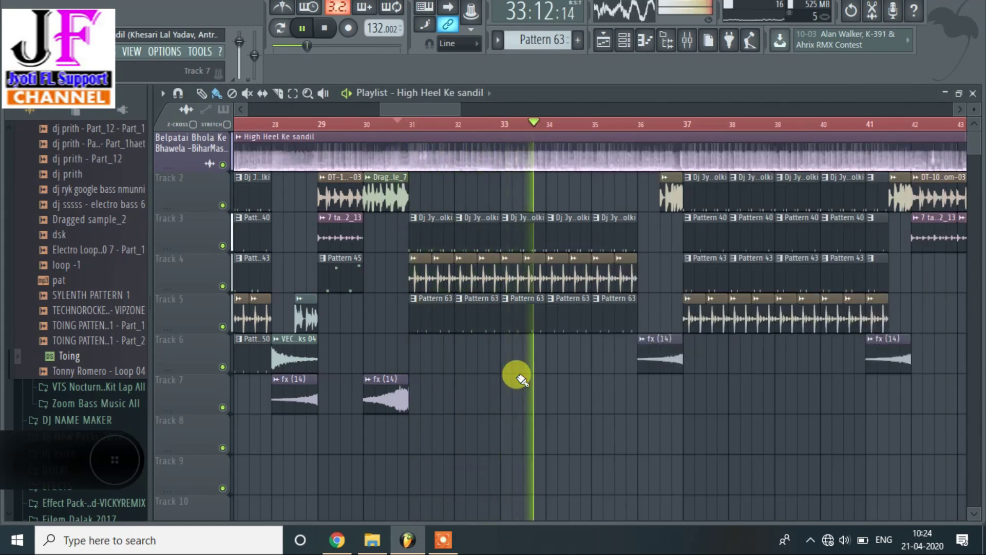
key(space)
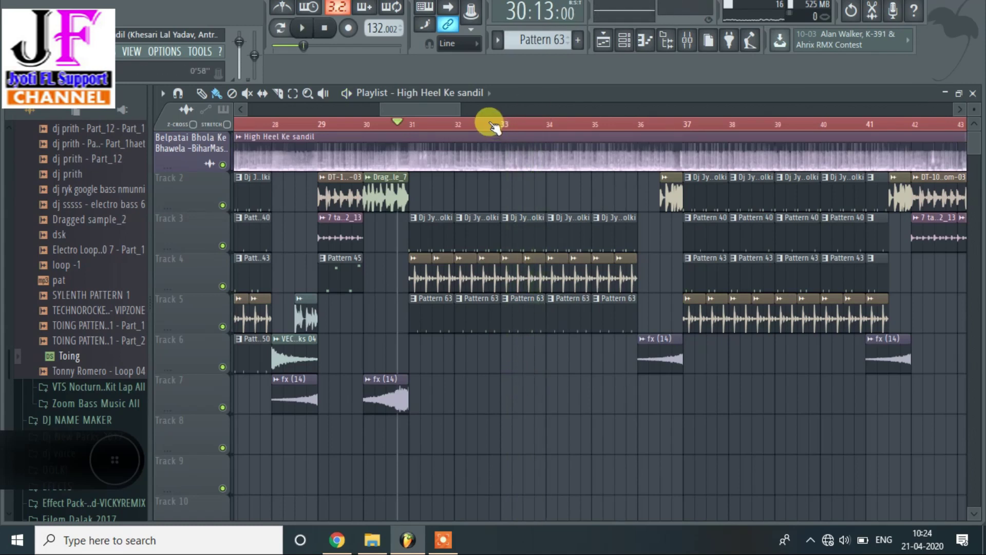
Audition the Toing, TOING PATTEN NO 1, Dragged sample_2 and dj prit loop samples in the Vst Loop folder.
scroll(493, 126, up, 1)
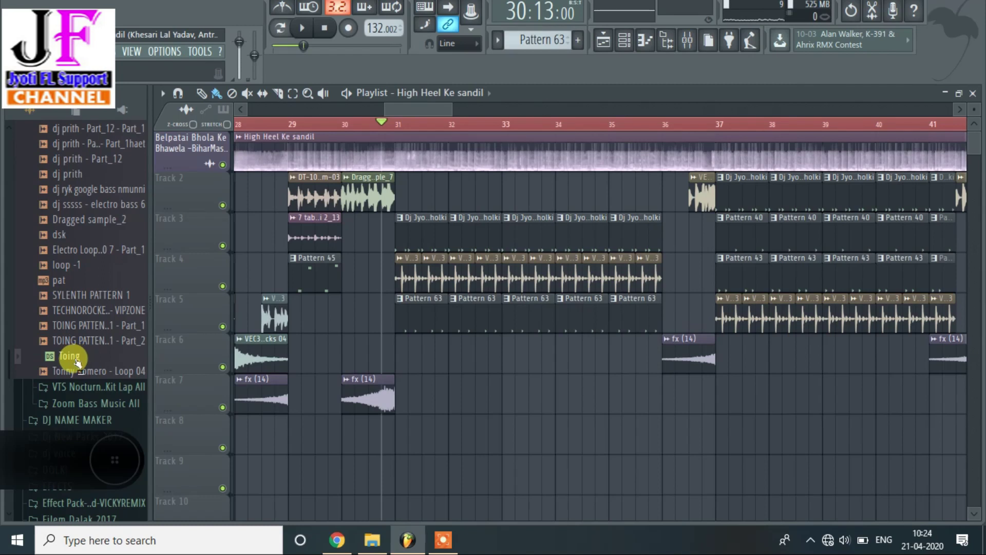
click(84, 329)
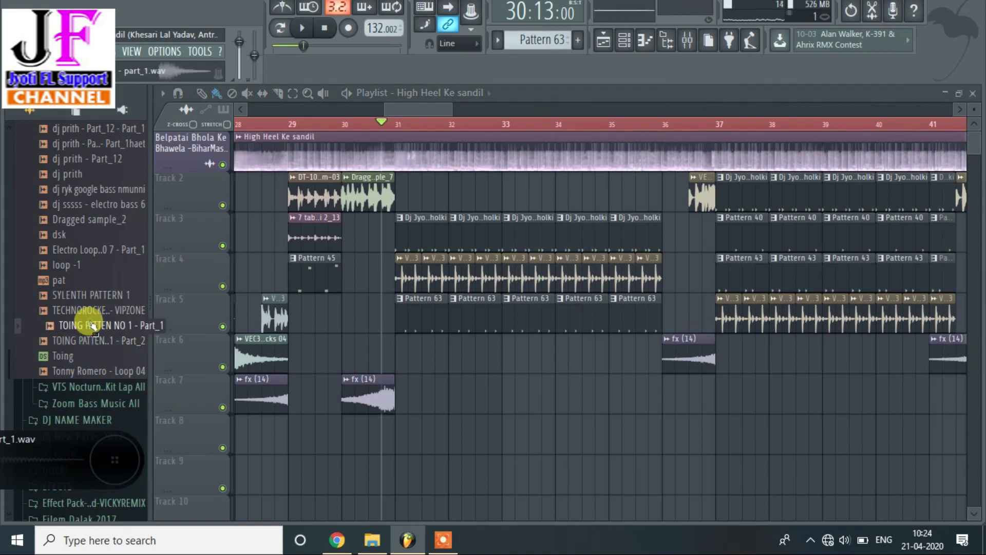
click(71, 356)
click(78, 340)
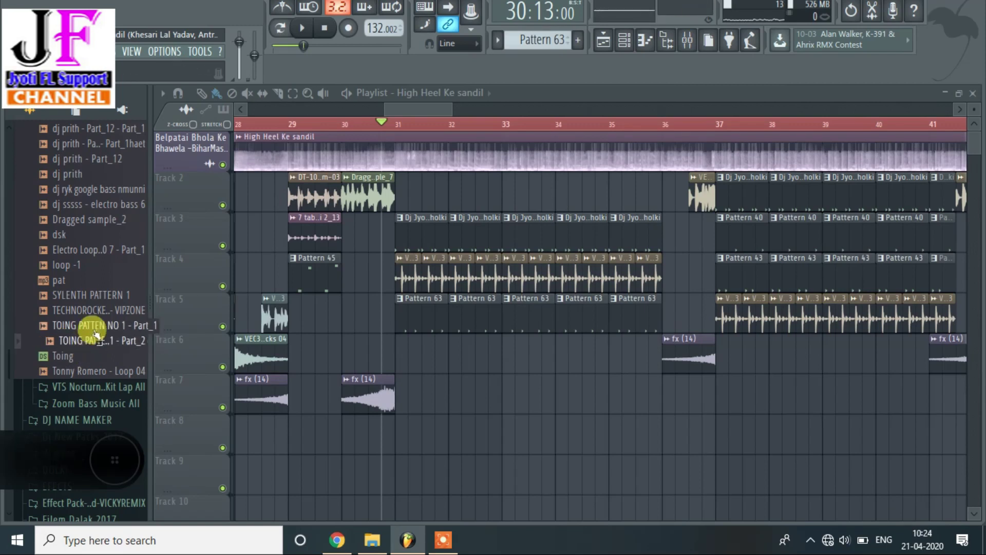
click(95, 329)
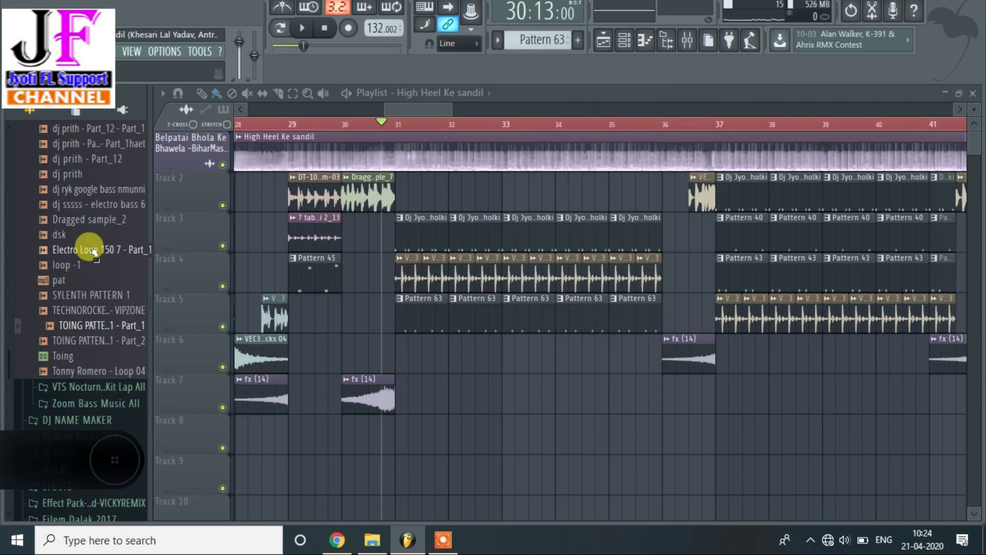
click(87, 221)
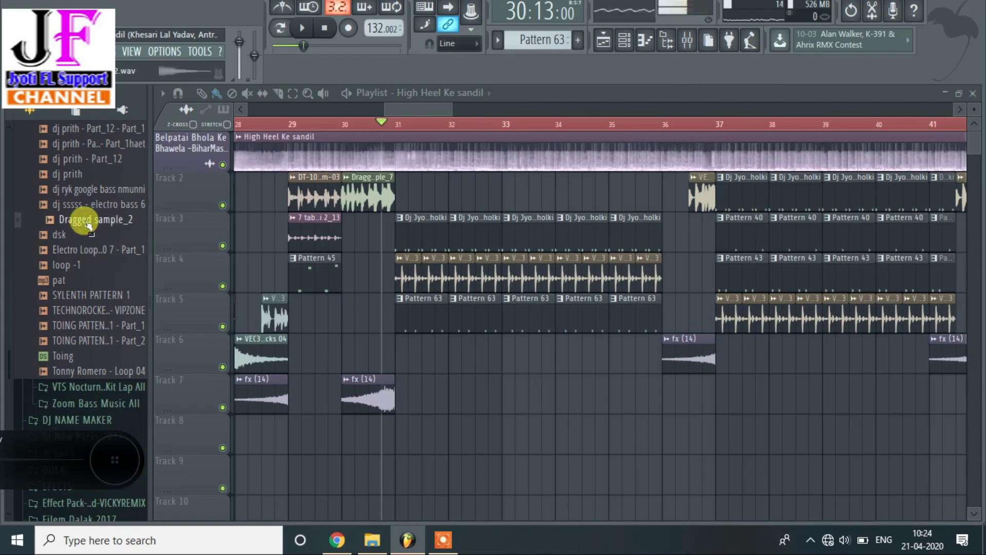
scroll(80, 331, up, 4)
click(66, 310)
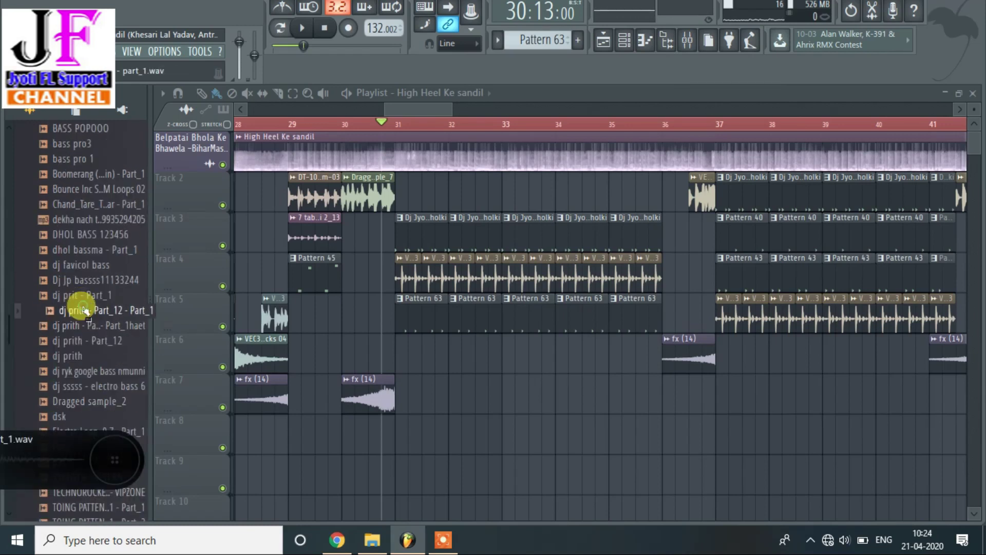
click(79, 295)
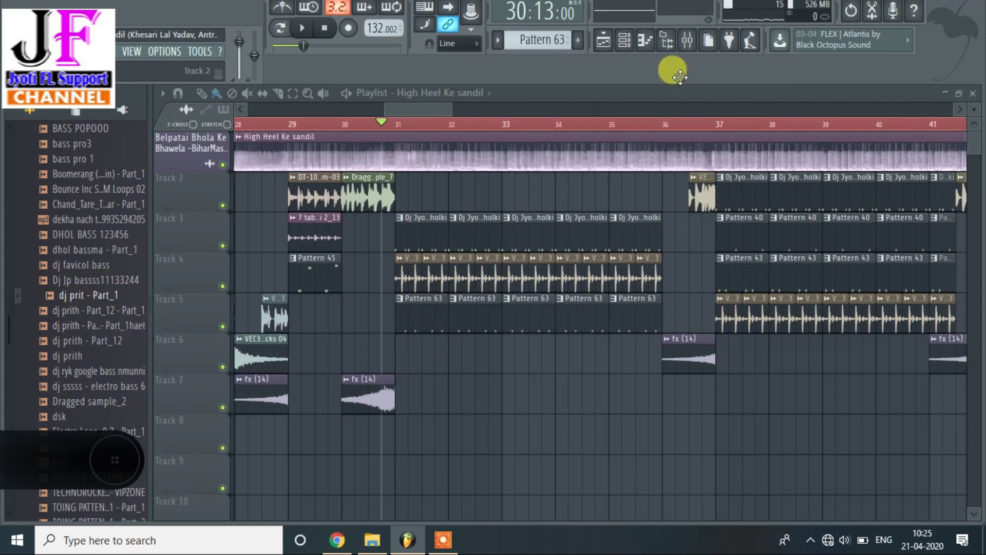
Show the Toing channel's steps in Pattern 63 and examine its sampler settings and waveform.
click(627, 40)
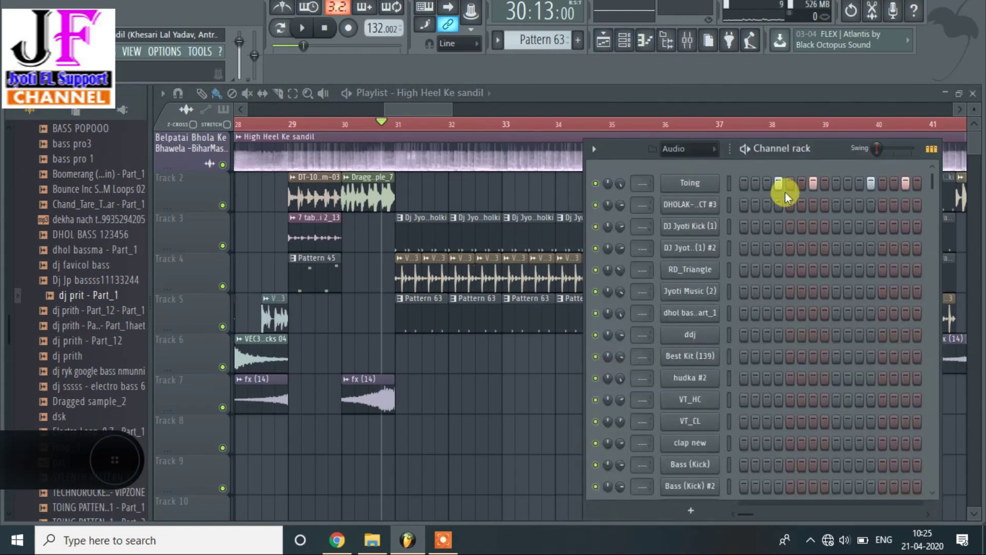
click(692, 185)
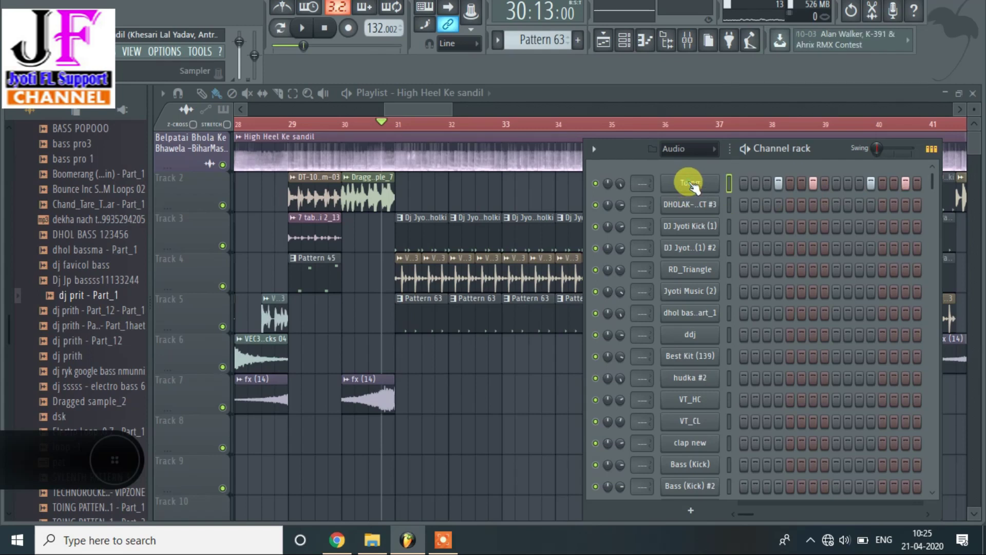
click(691, 186)
drag(550, 270, 651, 155)
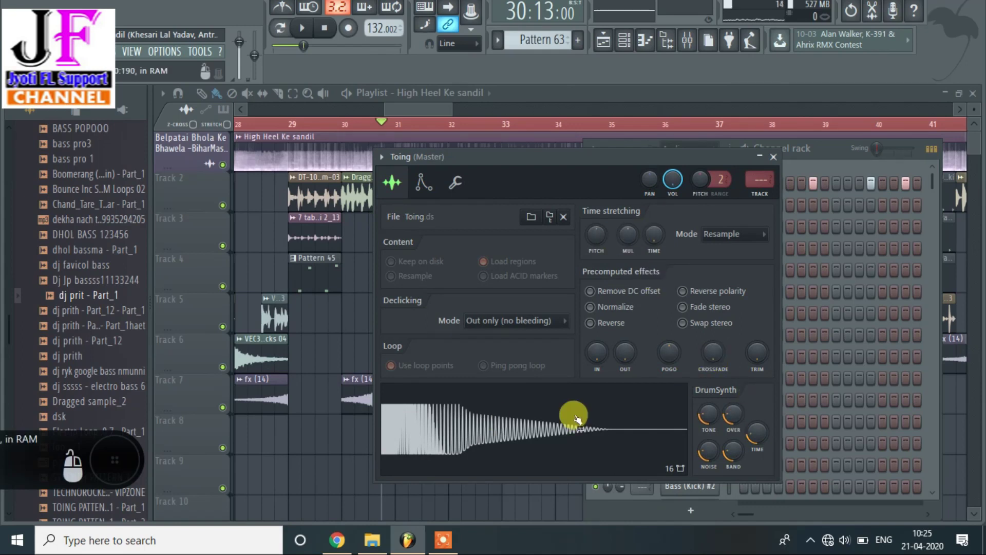
click(454, 505)
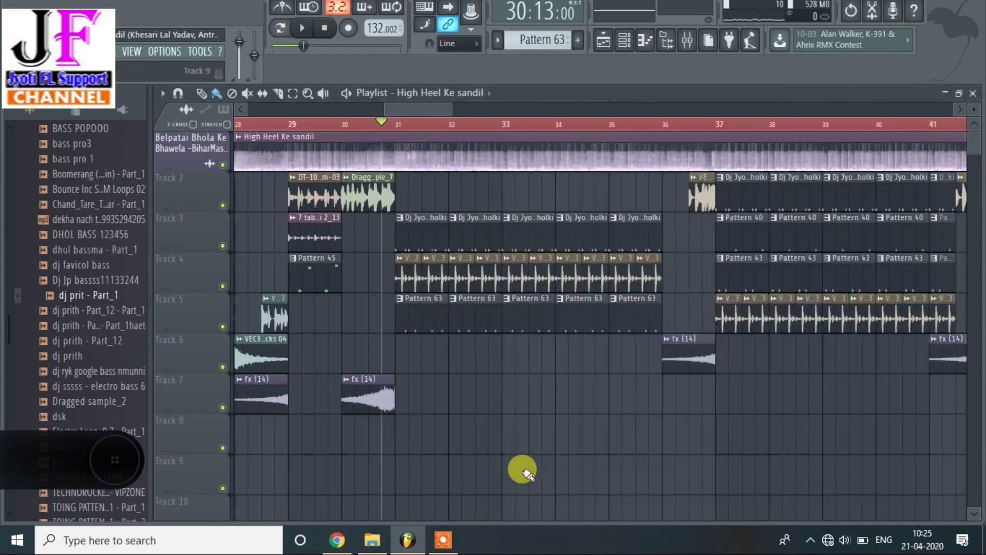
Compare the section from 30:13 with Track 5 muted and unmuted, leaving the track on.
key(space)
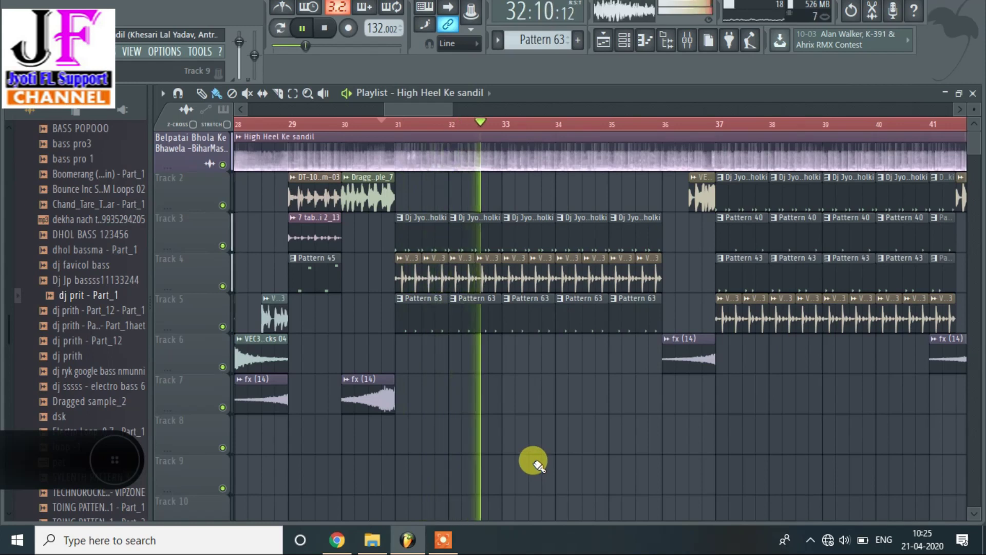
key(space)
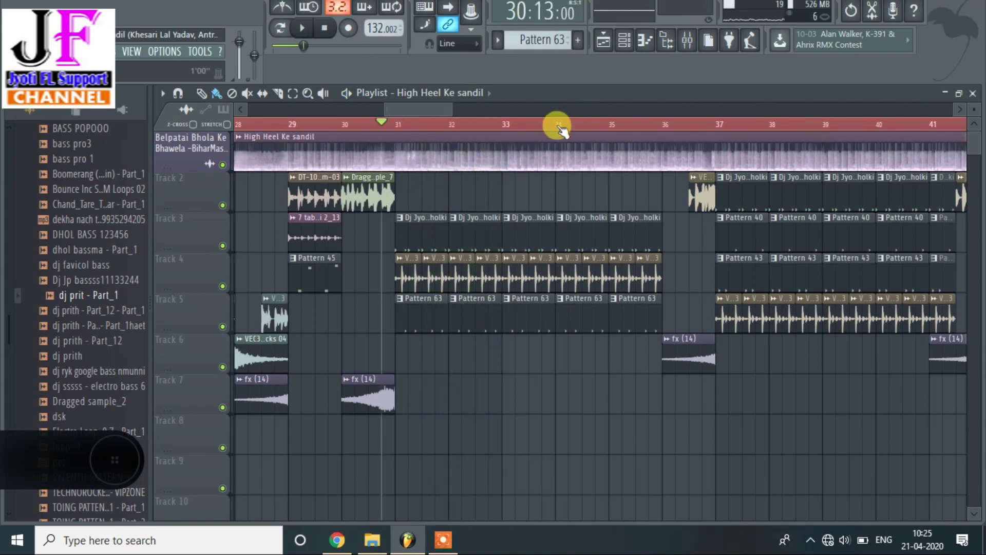
scroll(561, 129, down, 2)
scroll(561, 128, down, 2)
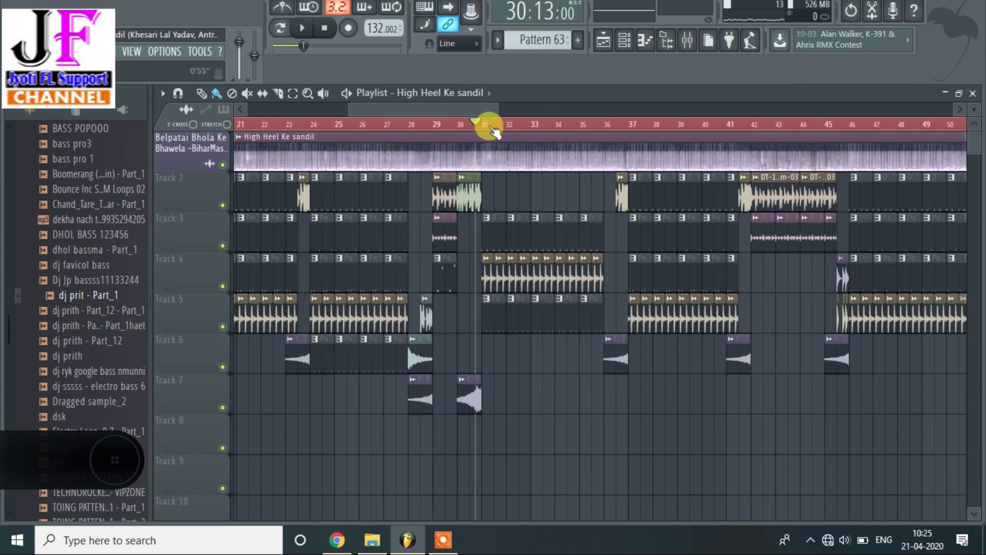
scroll(490, 129, up, 3)
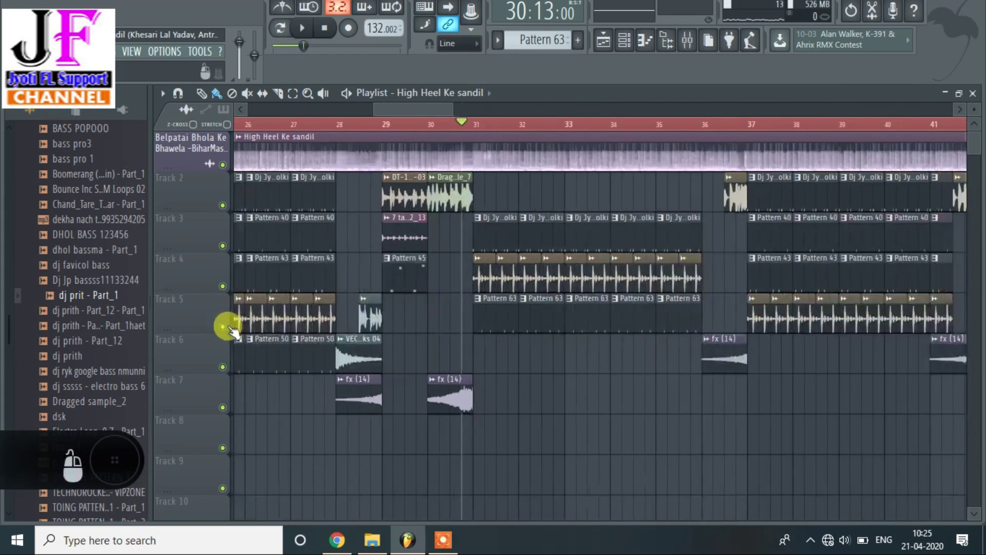
click(223, 326)
key(space)
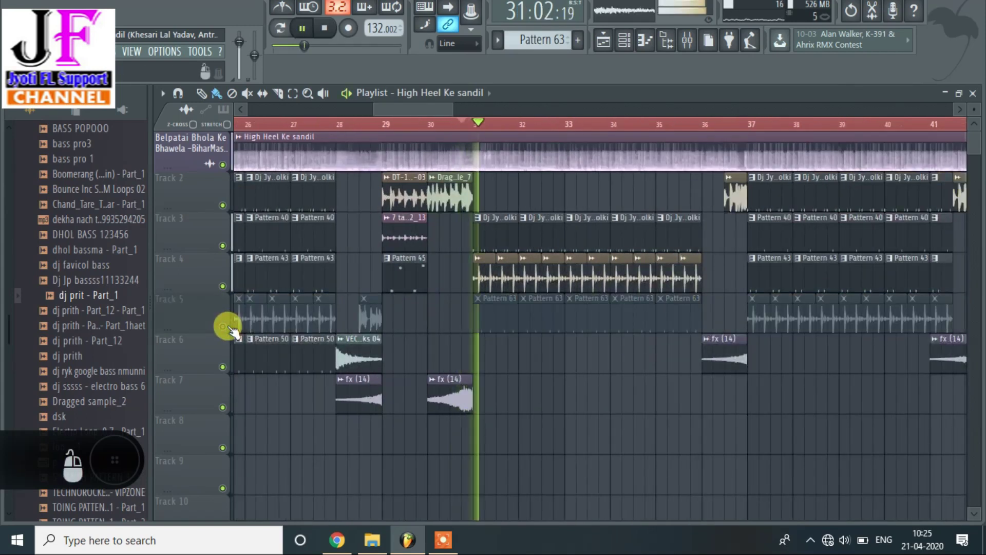
key(space)
click(223, 326)
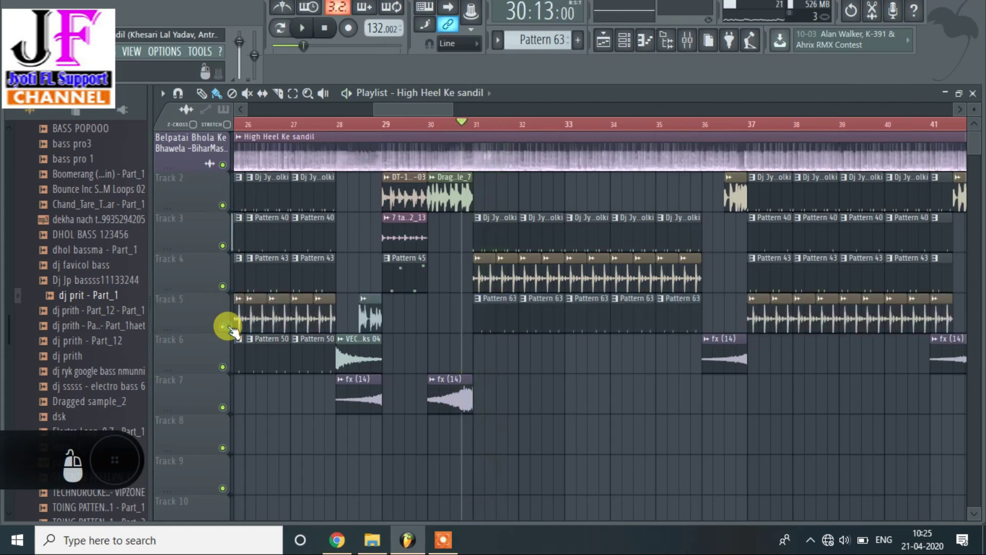
key(space)
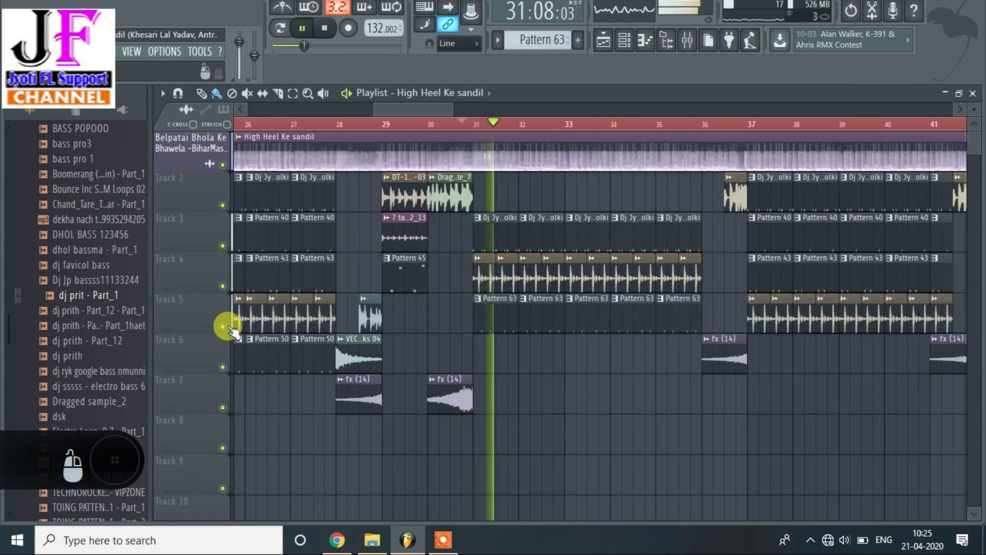
key(space)
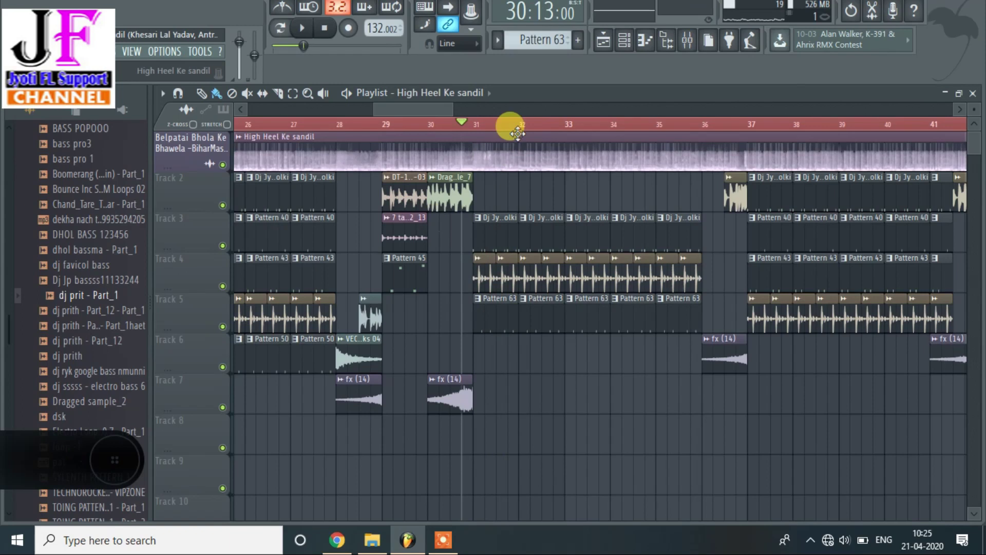
scroll(525, 131, down, 2)
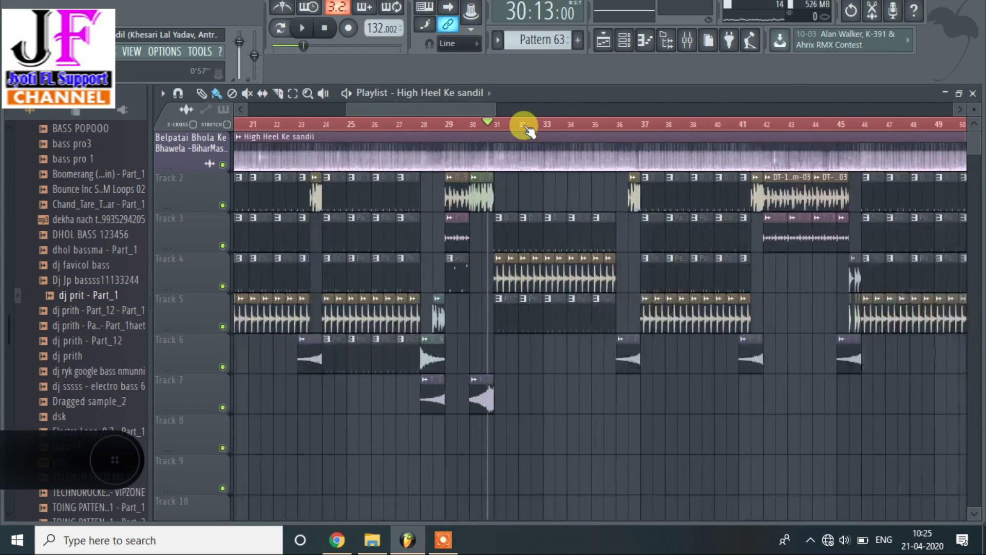